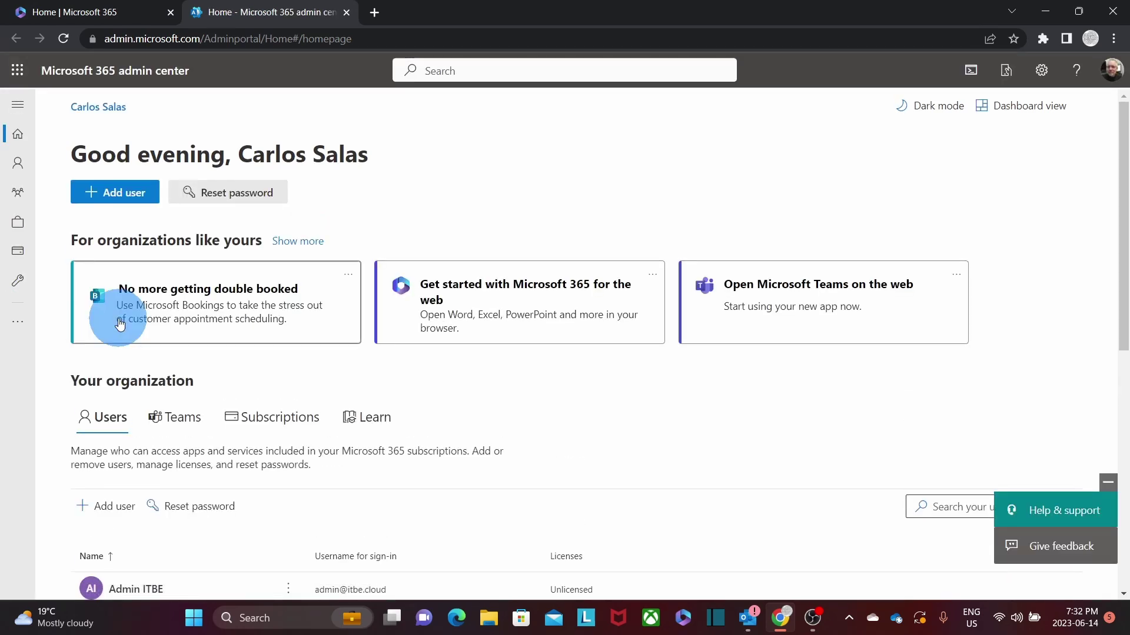
# Go to Users > Active users and open the Business Basic user's details showing their aliases.
pyautogui.click(18, 112)
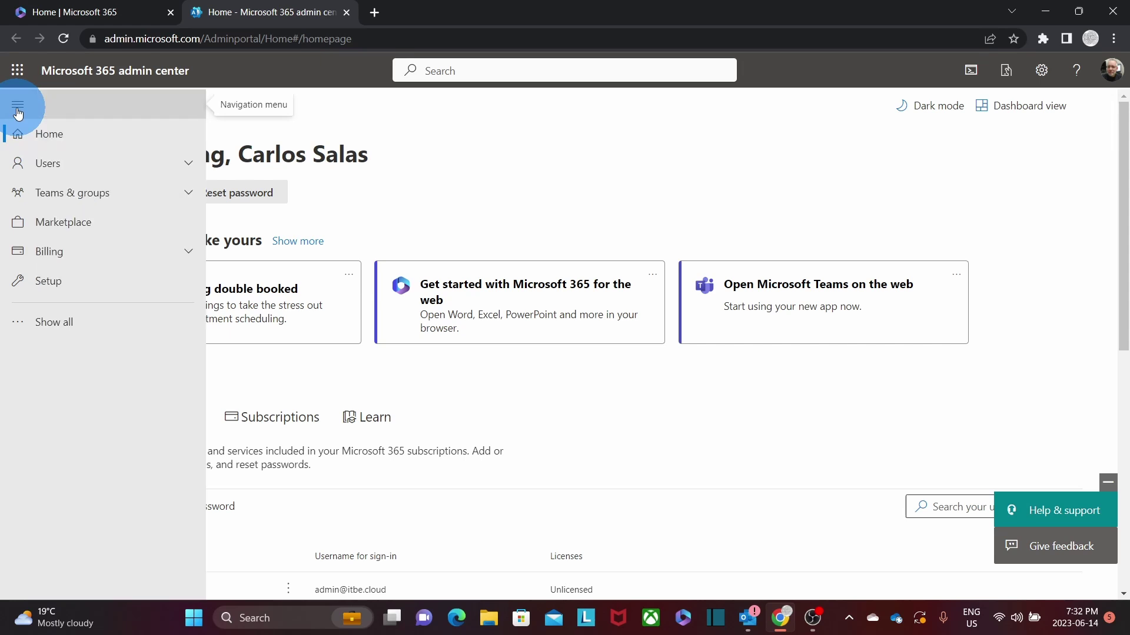
pyautogui.click(42, 167)
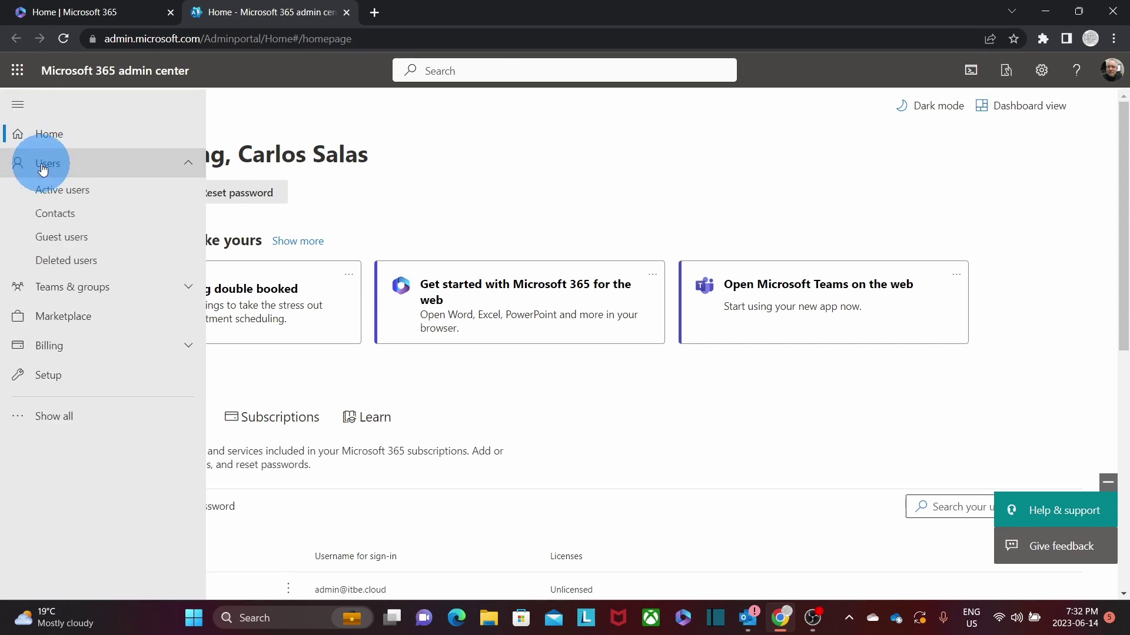
pyautogui.click(59, 194)
pyautogui.moveTo(59, 194)
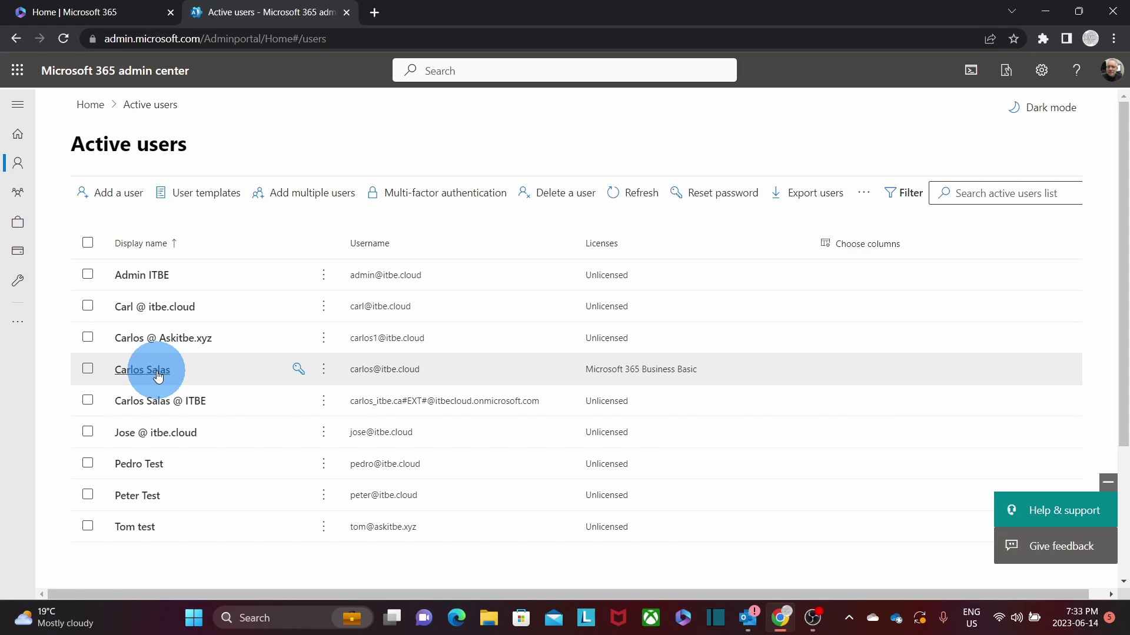
pyautogui.click(158, 375)
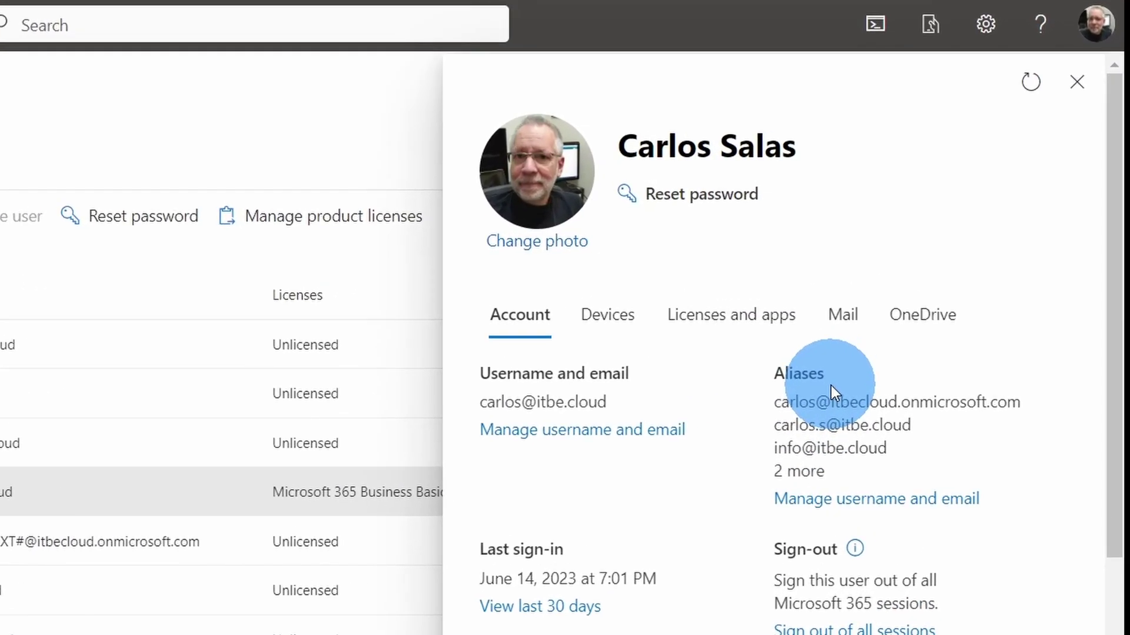
# In Manage username and email, add a 'support' alias on the itbe.cloud domain.
pyautogui.click(857, 500)
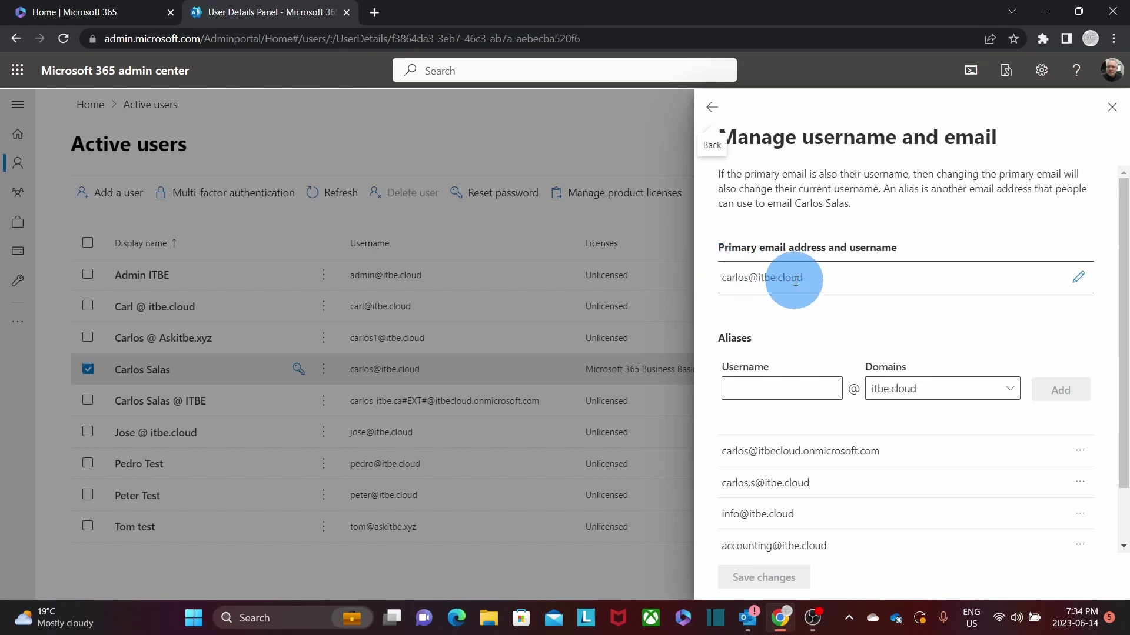
pyautogui.scroll(-1, 809, 284)
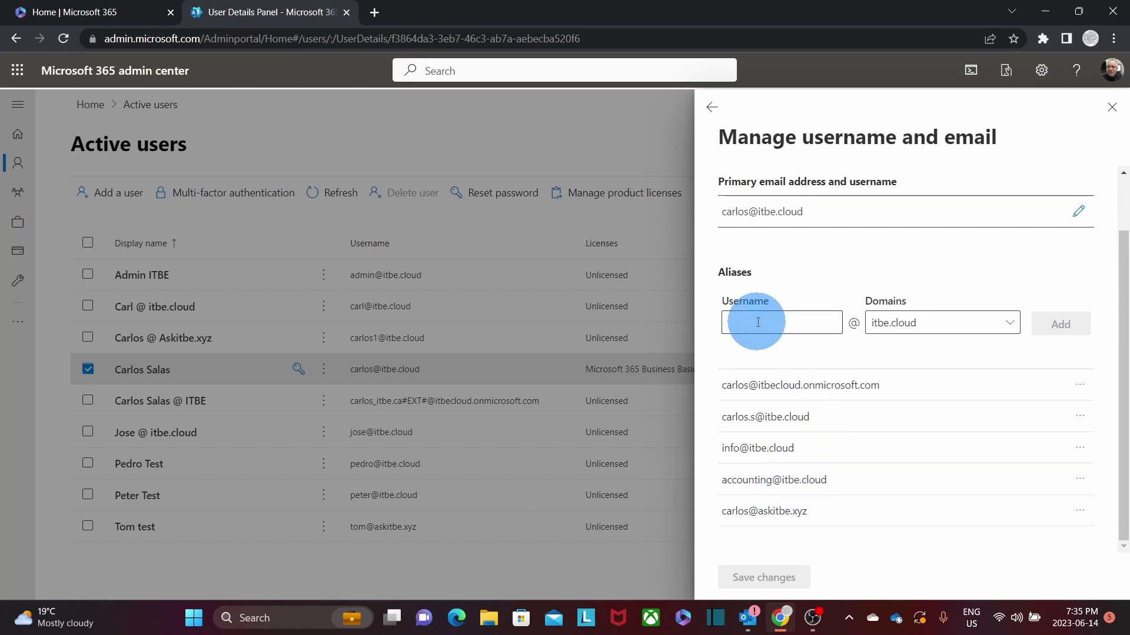
pyautogui.click(759, 322)
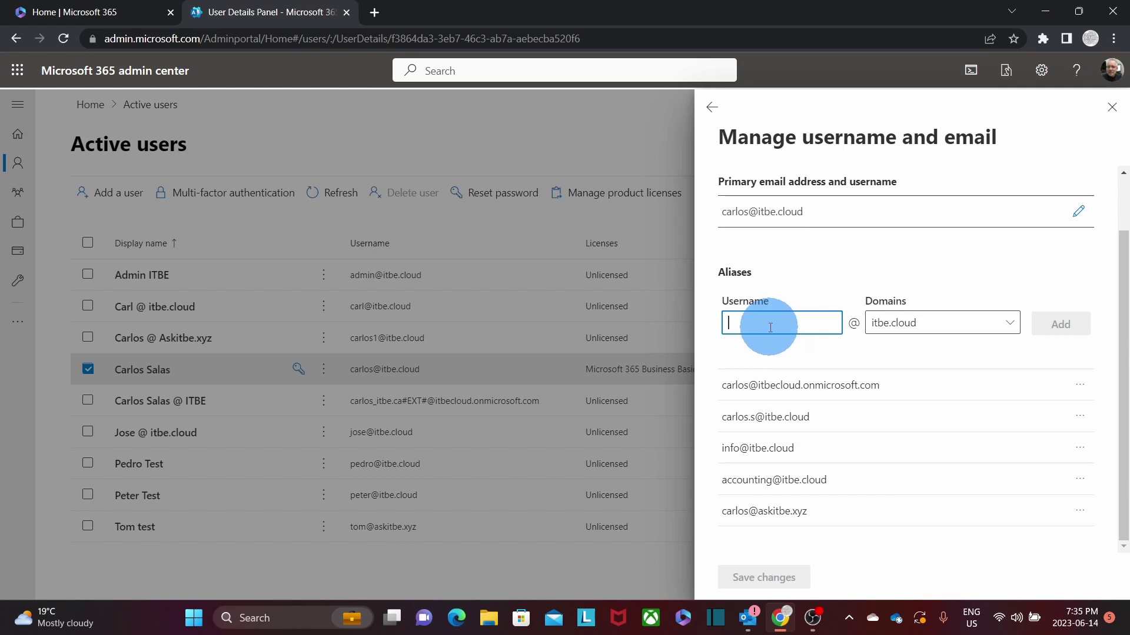
pyautogui.write('support')
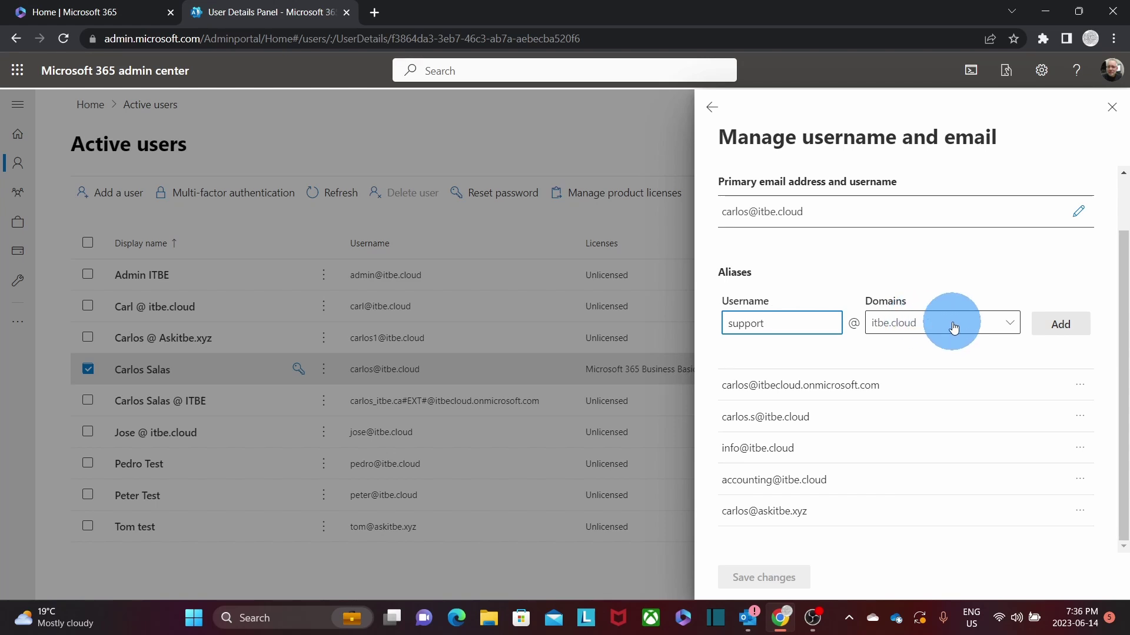
pyautogui.click(1012, 327)
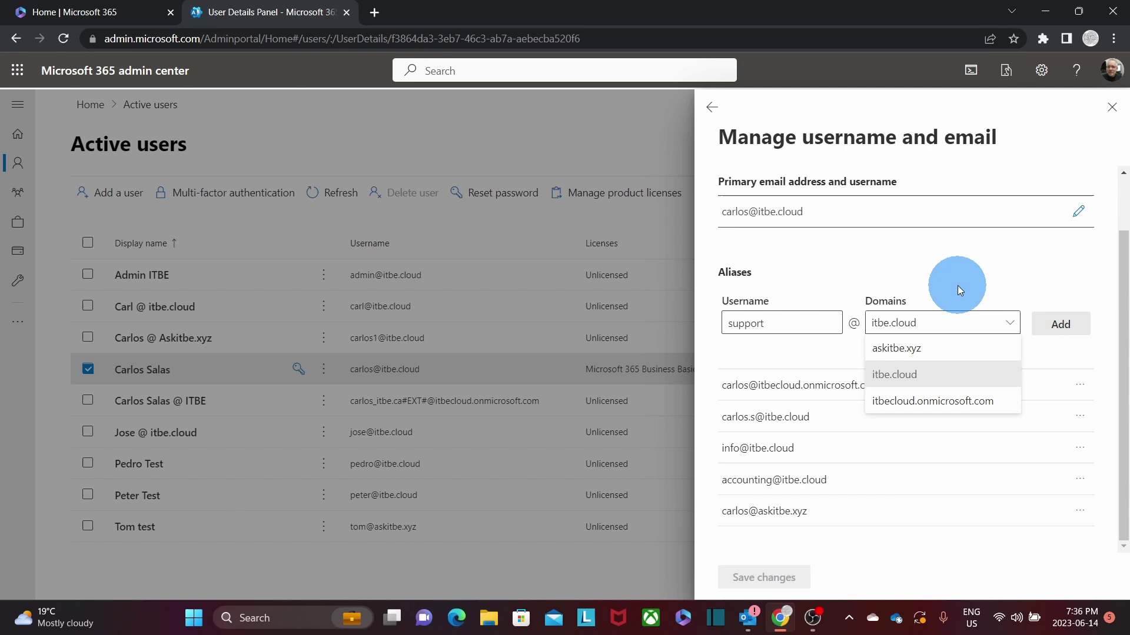
pyautogui.click(926, 376)
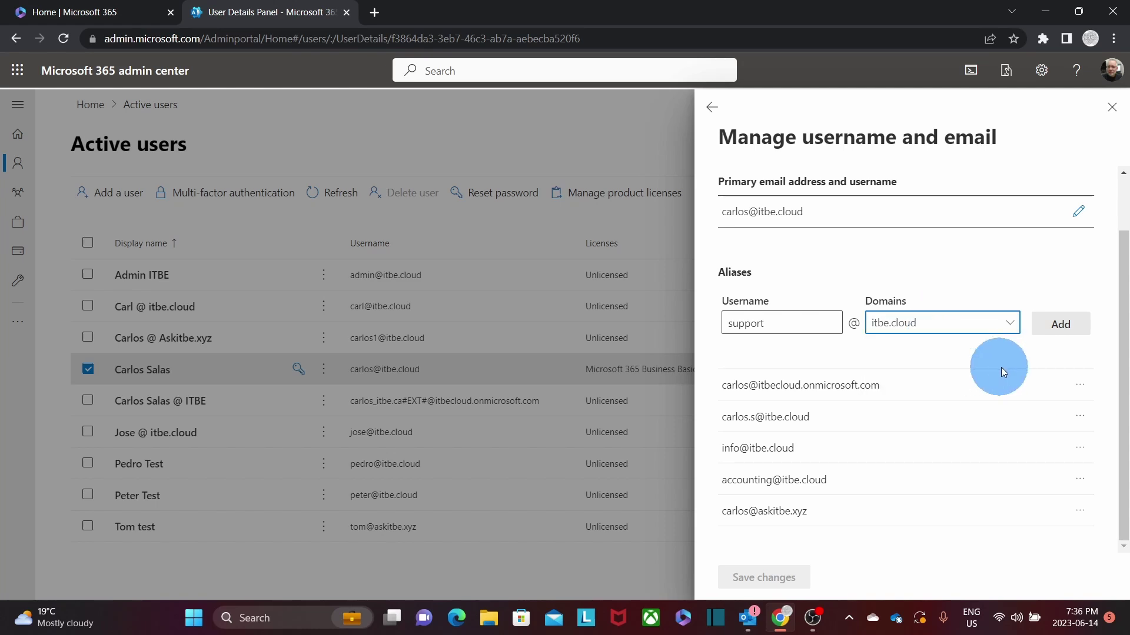
pyautogui.click(1063, 324)
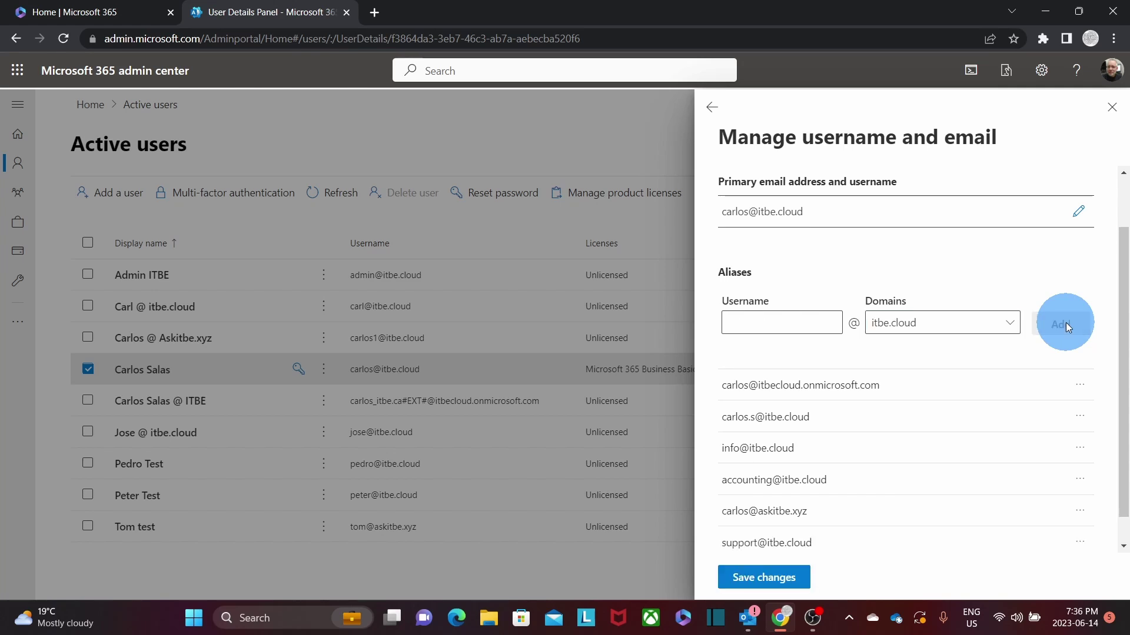
# Save the changes and highlight the new support alias in the alias list.
pyautogui.scroll(-1, 1010, 433)
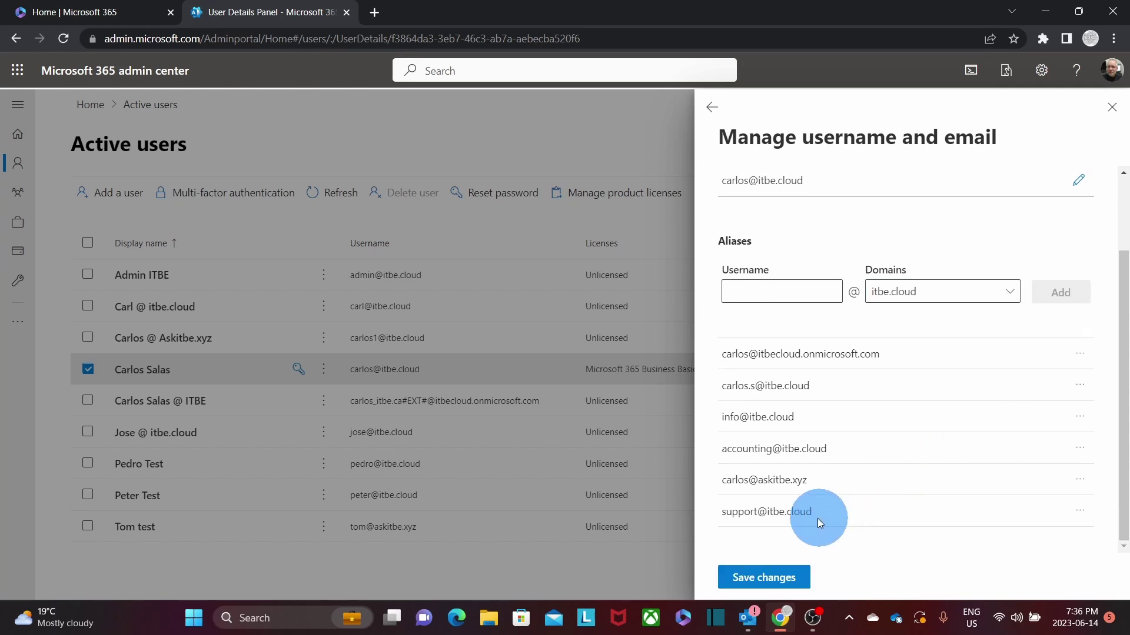
pyautogui.click(764, 578)
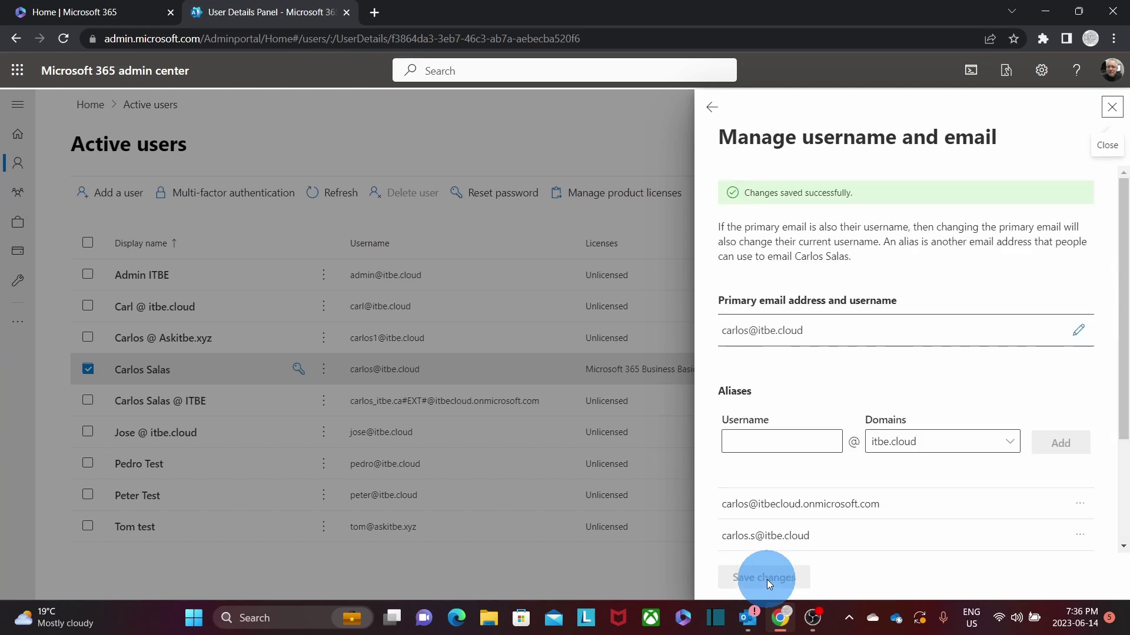
pyautogui.scroll(-3, 831, 486)
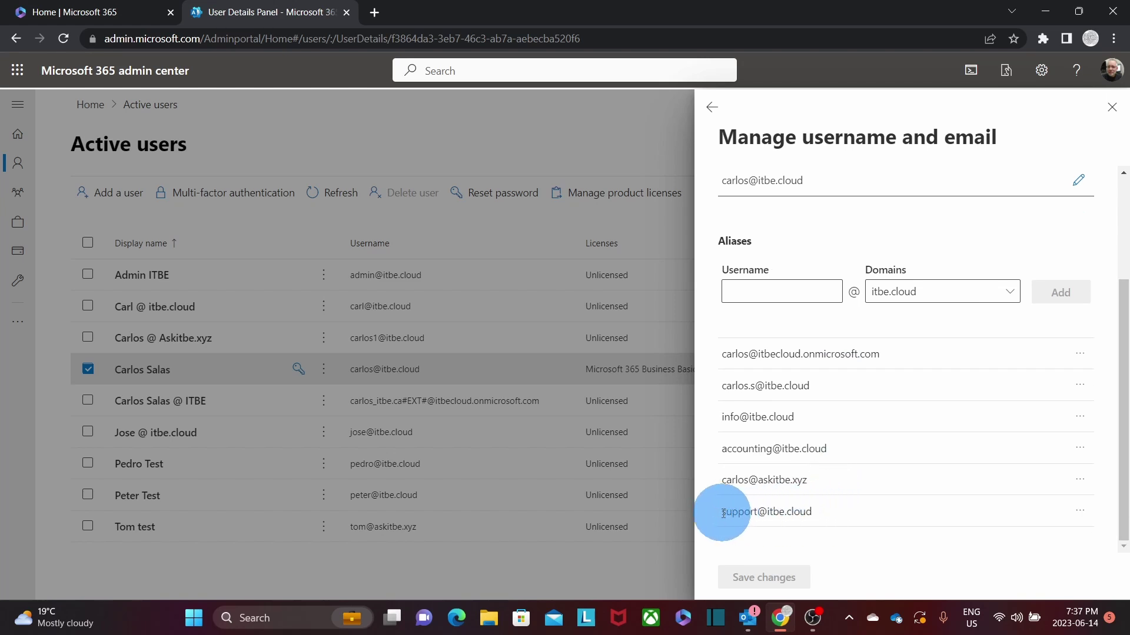
pyautogui.moveTo(724, 513); pyautogui.dragTo(782, 520)
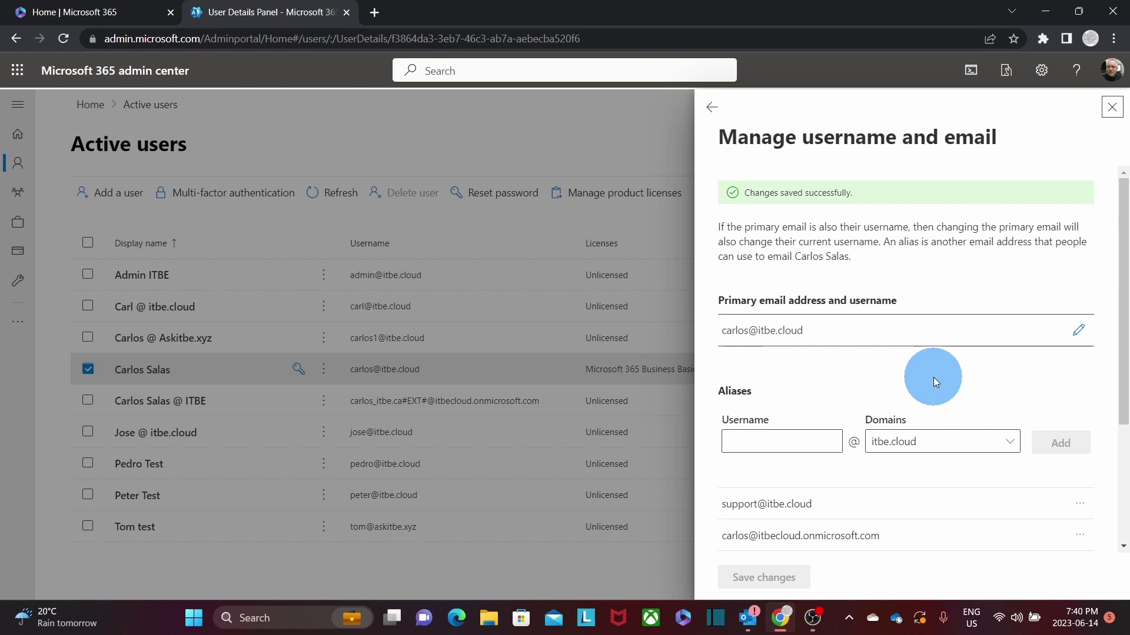
# Close the alias editor and launch the Exchange admin center from Show all > Admin centers.
pyautogui.click(1112, 109)
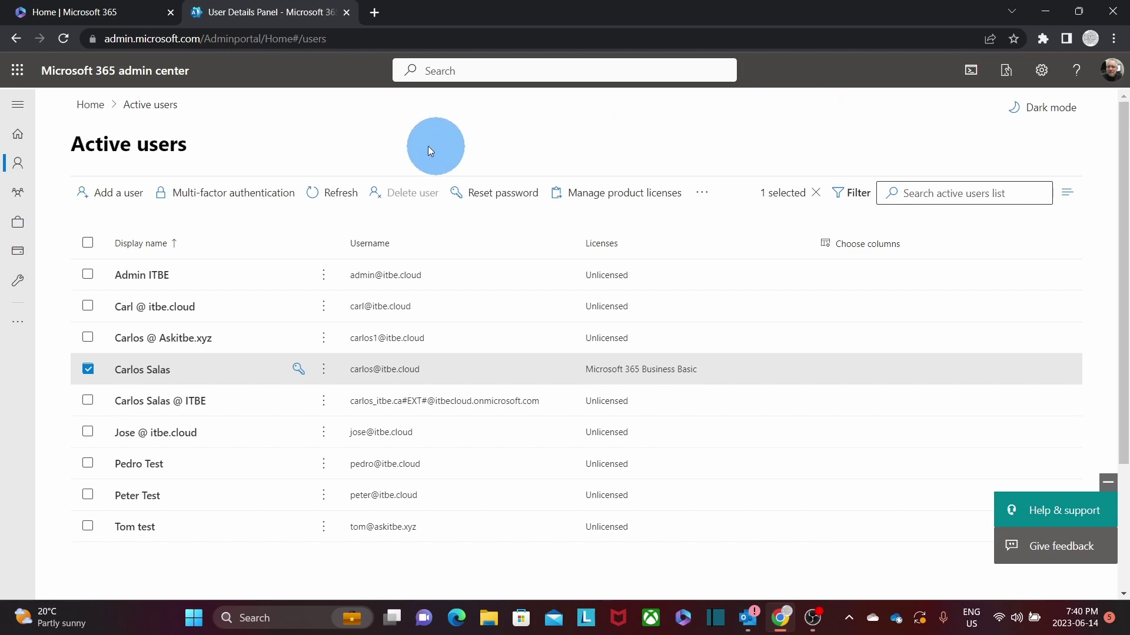
pyautogui.click(16, 109)
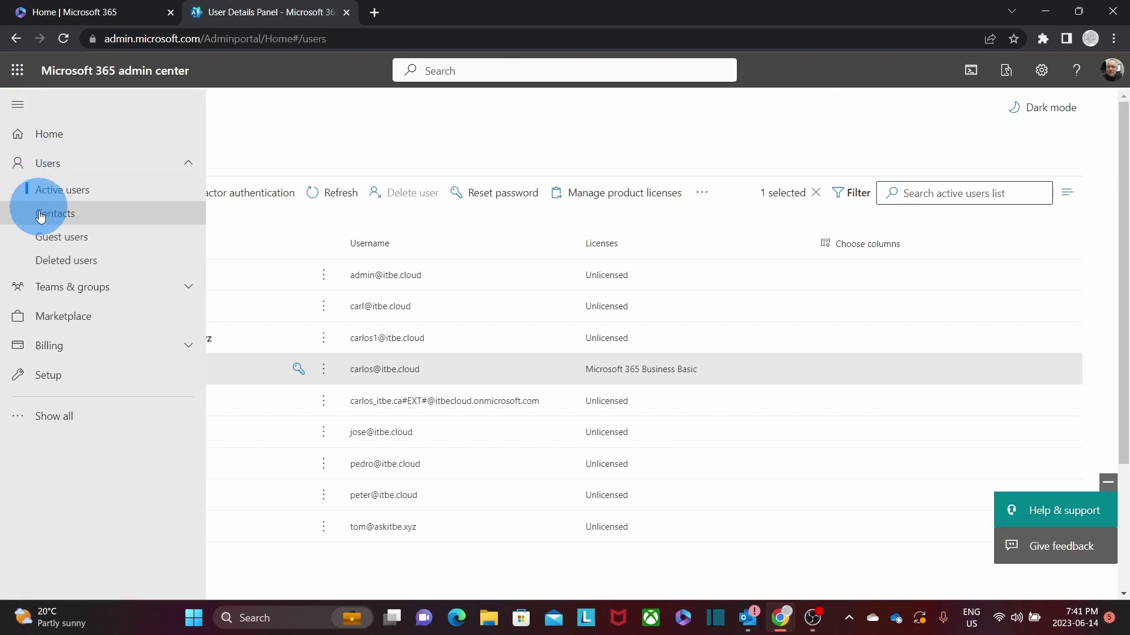
pyautogui.click(57, 417)
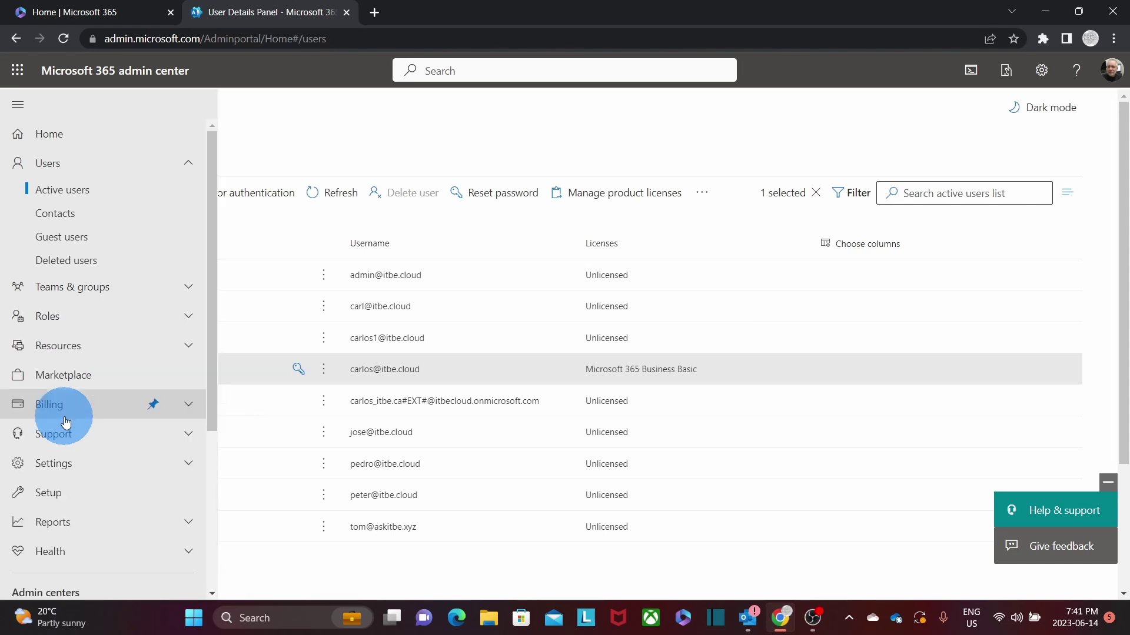
pyautogui.scroll(-4, 110, 353)
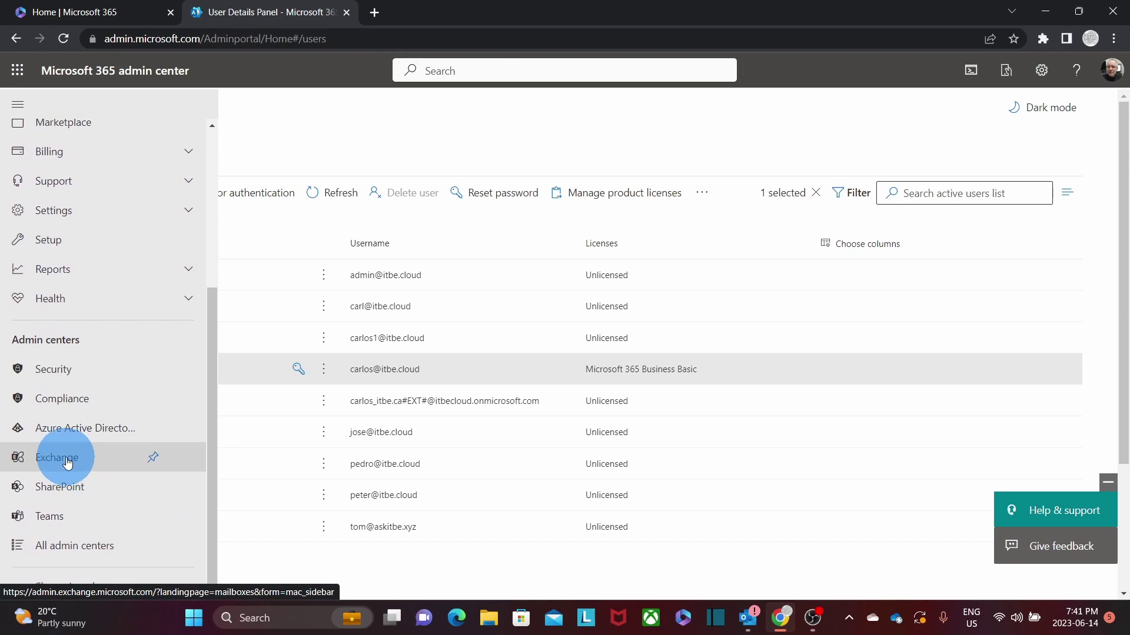
pyautogui.click(67, 461)
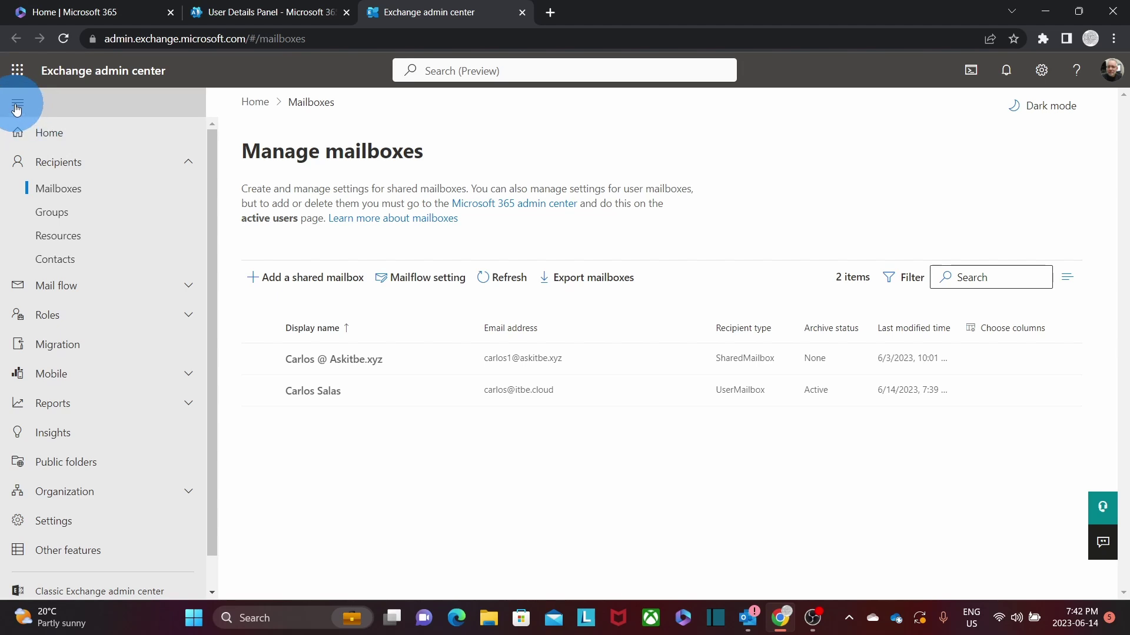
# Under Settings > Mail flow, enable 'Turn on sending from aliases' and save.
pyautogui.click(17, 105)
pyautogui.click(17, 103)
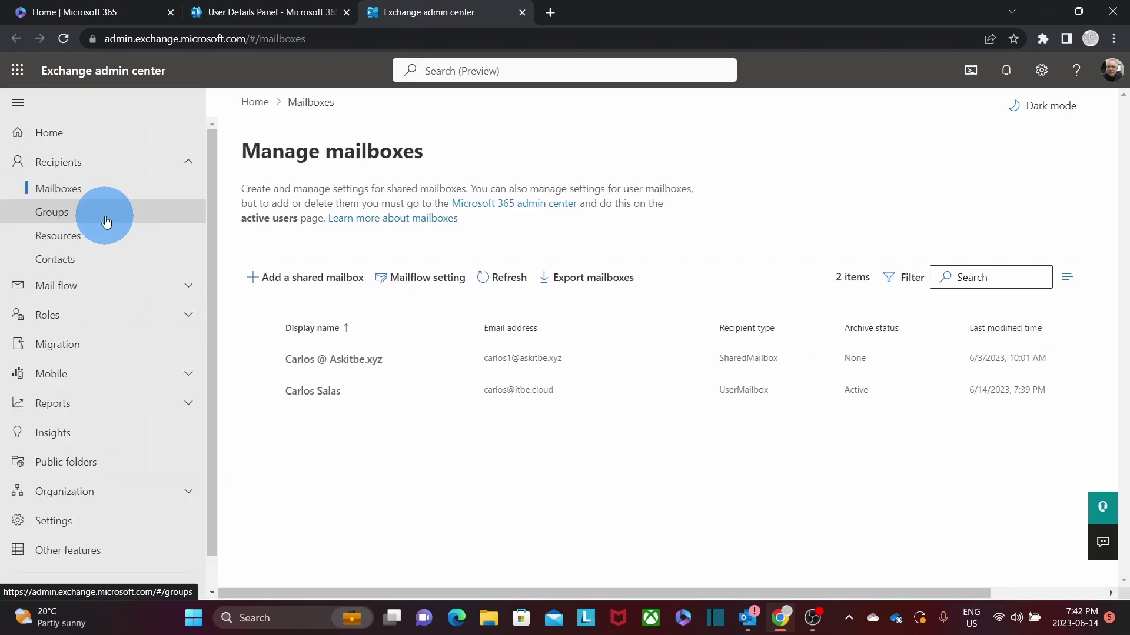
pyautogui.click(67, 526)
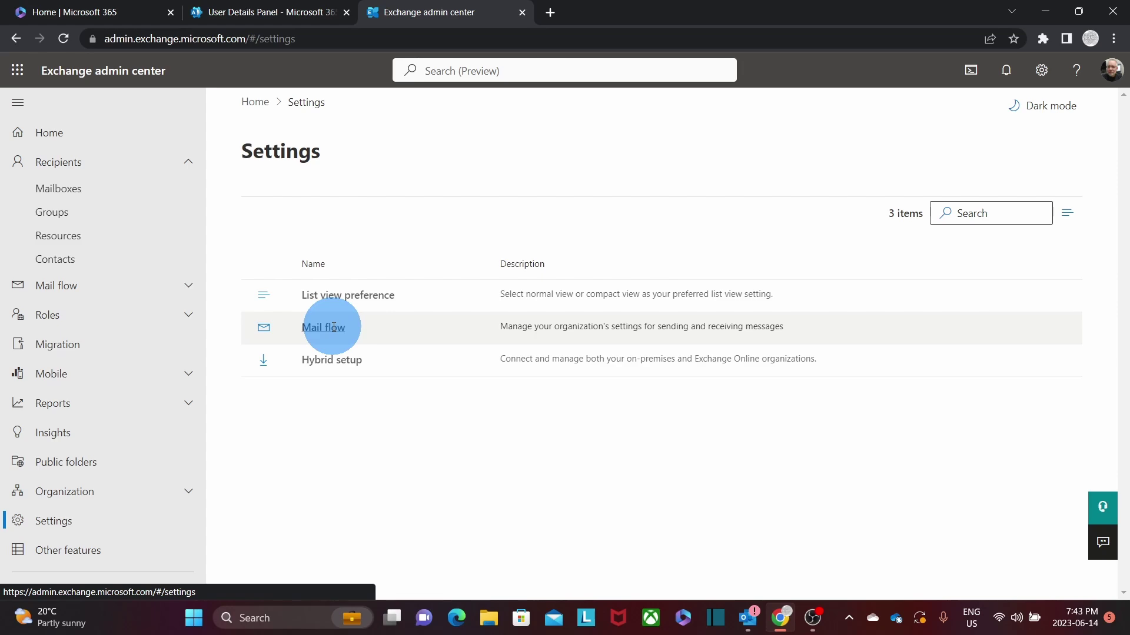
pyautogui.click(333, 327)
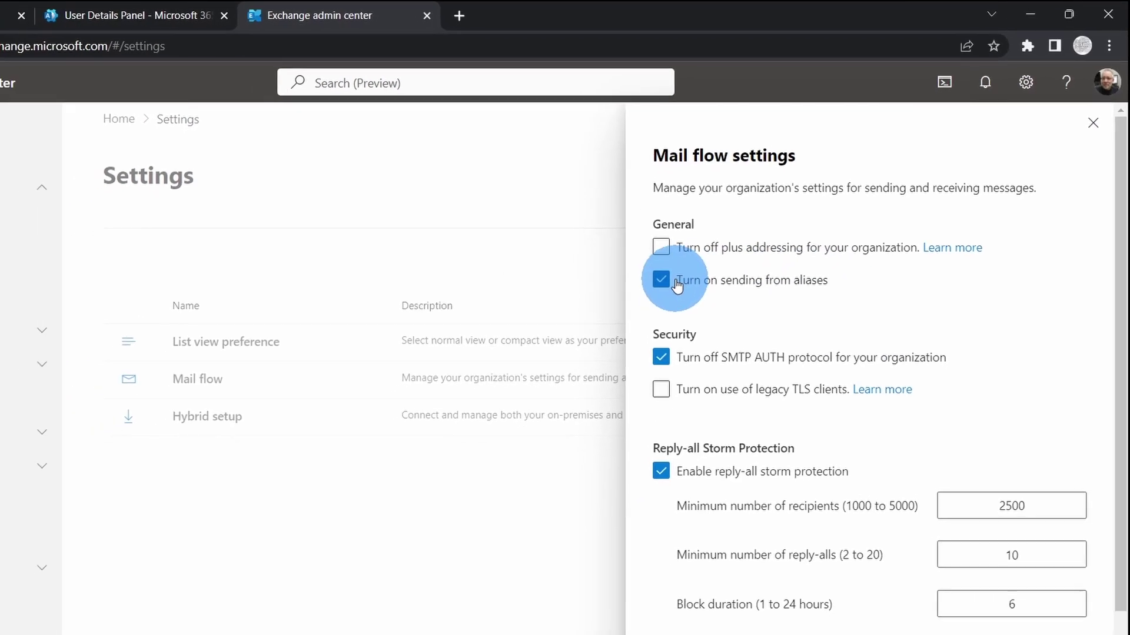
pyautogui.click(662, 281)
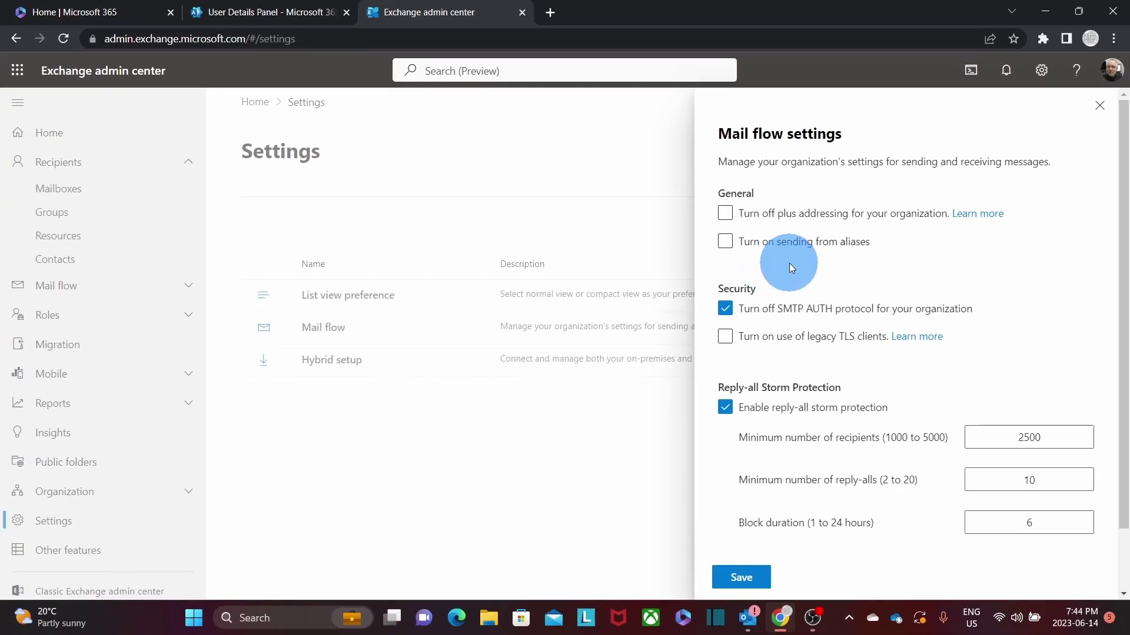
pyautogui.click(726, 244)
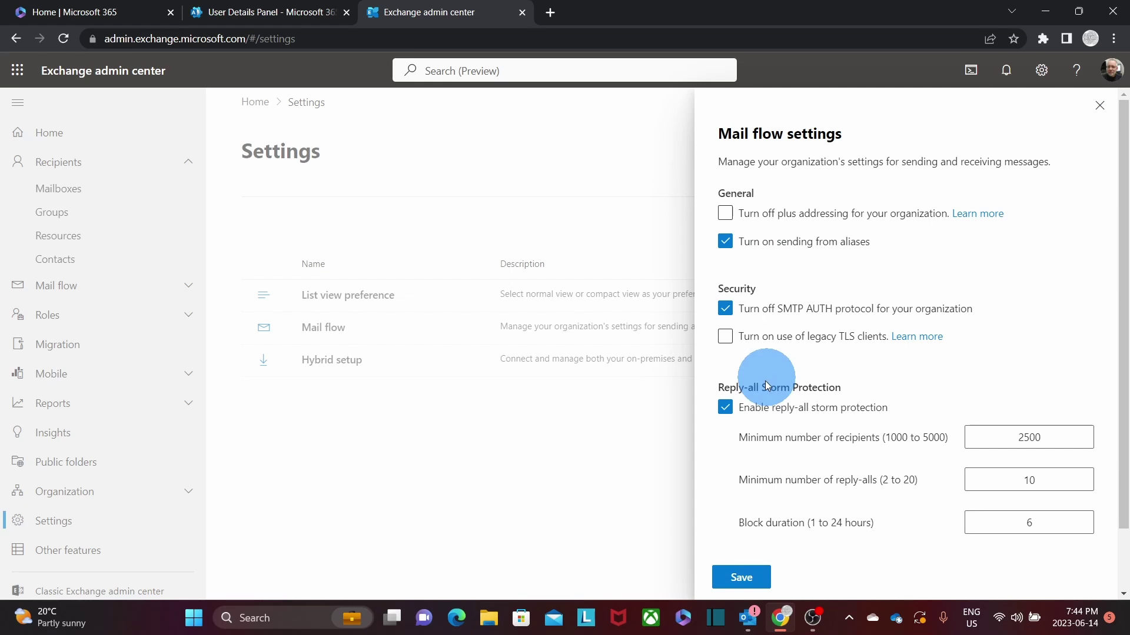
pyautogui.click(745, 587)
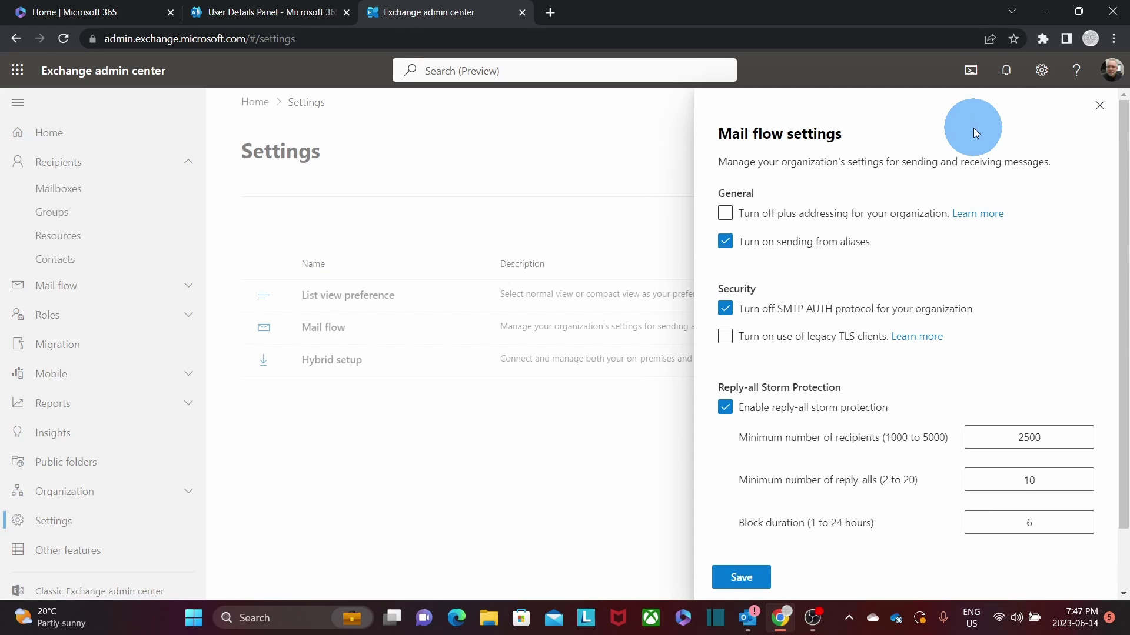
# Close the mail flow panel and launch Outlook on the web from the Microsoft 365 home page.
pyautogui.click(1100, 112)
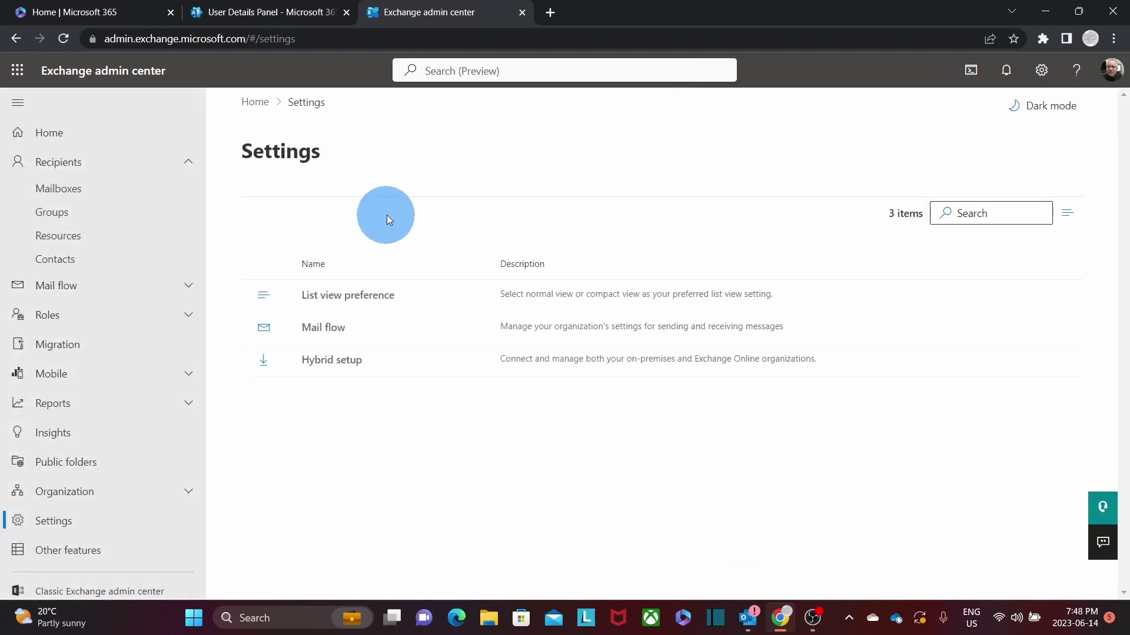
pyautogui.click(111, 13)
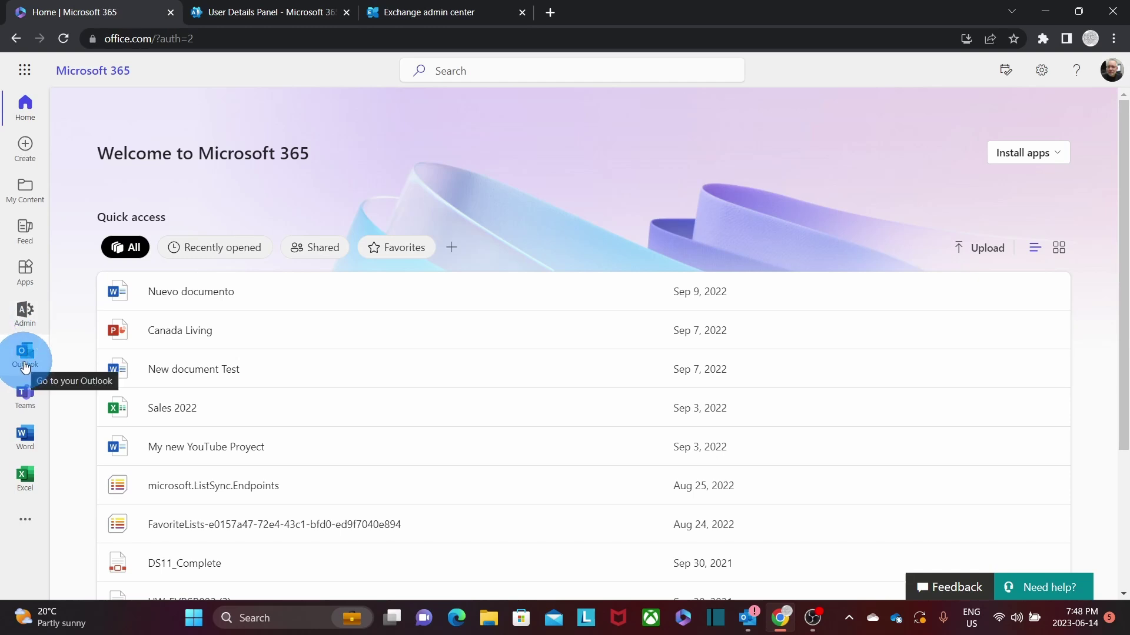
pyautogui.click(25, 364)
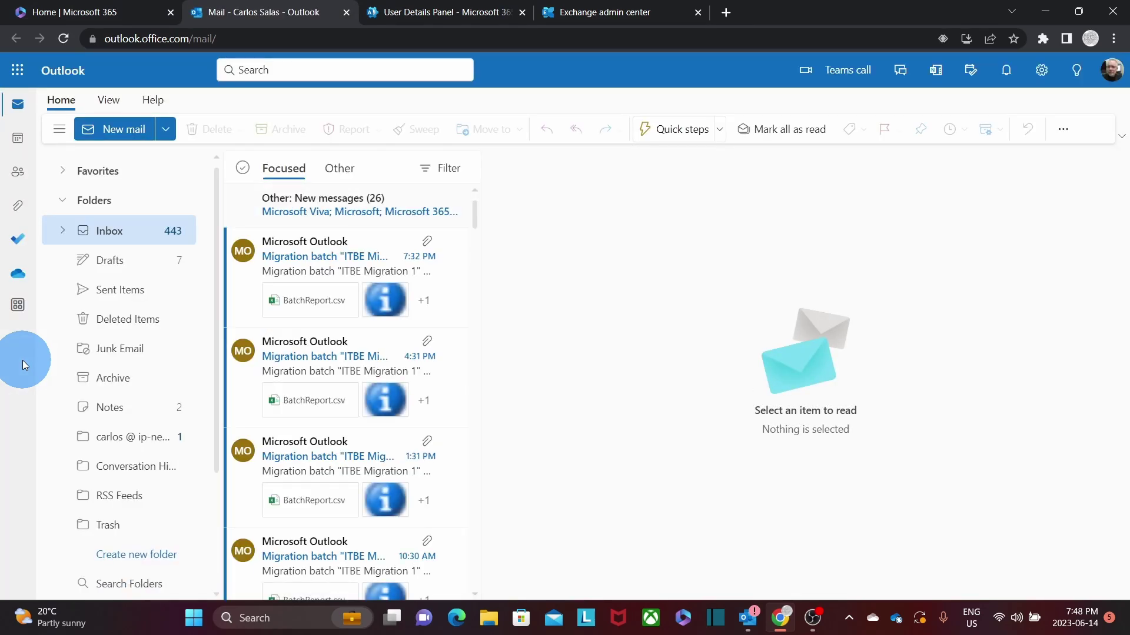
pyautogui.click(130, 133)
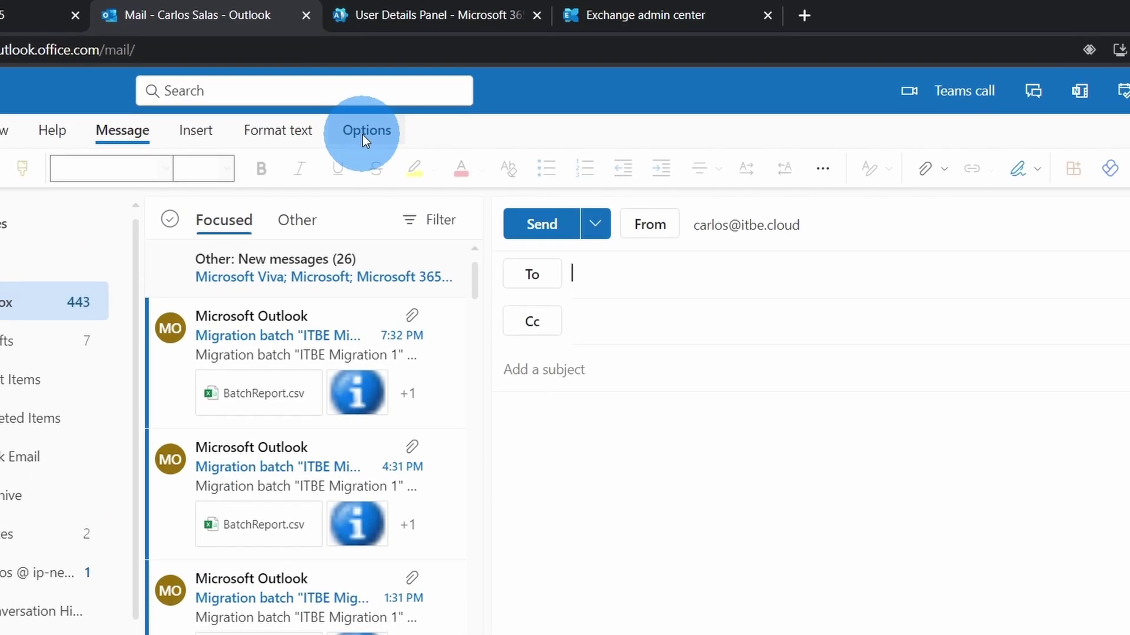
pyautogui.click(365, 131)
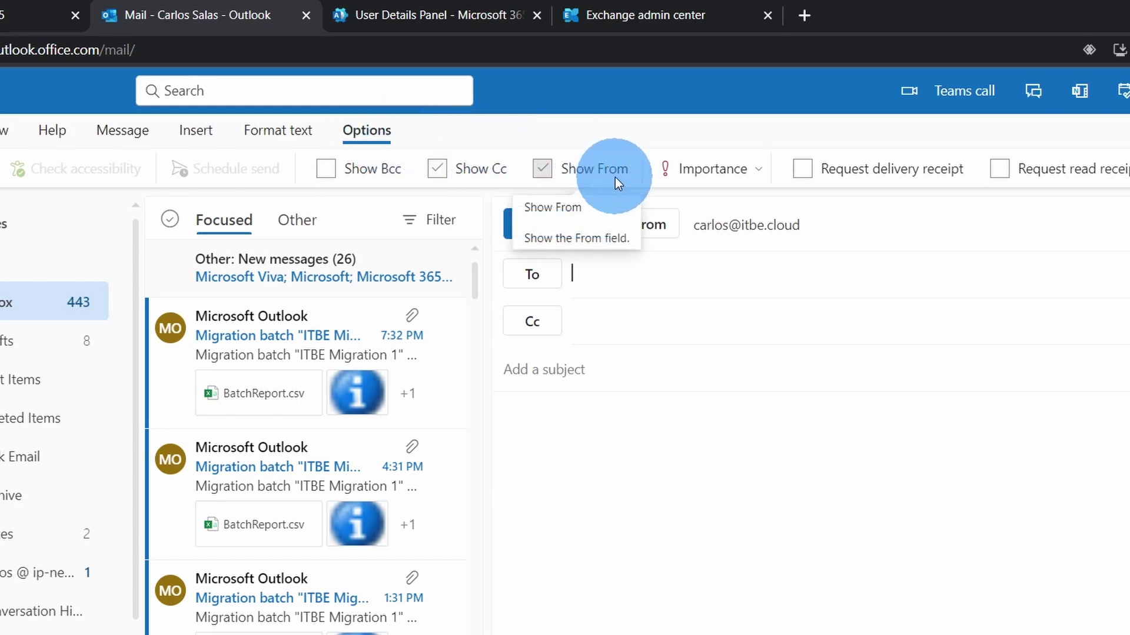
pyautogui.click(540, 171)
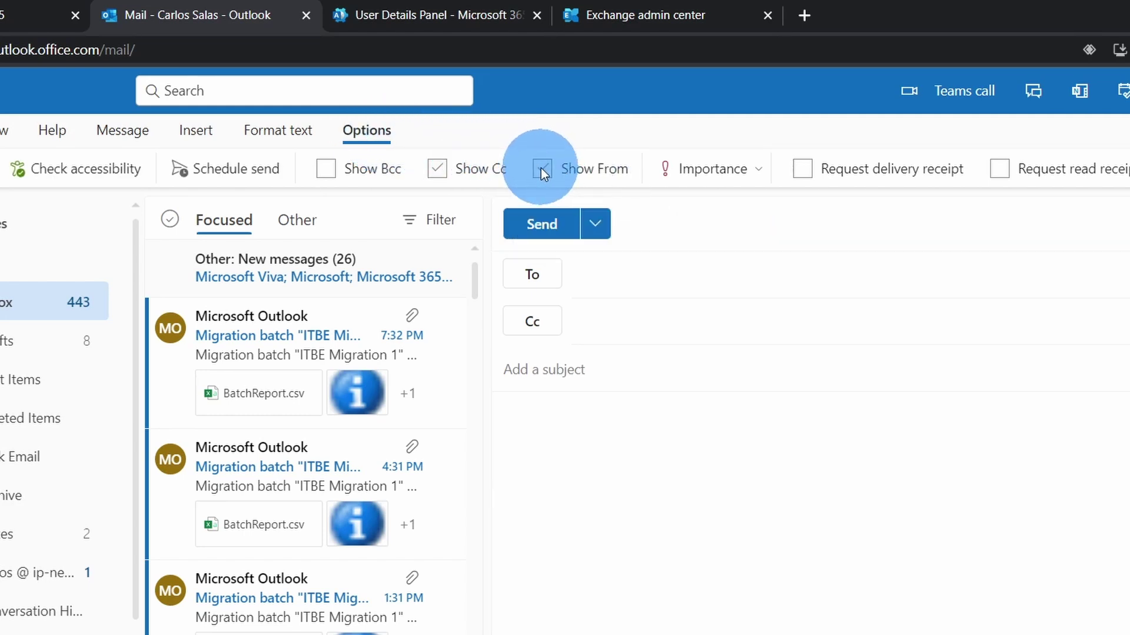
pyautogui.click(662, 238)
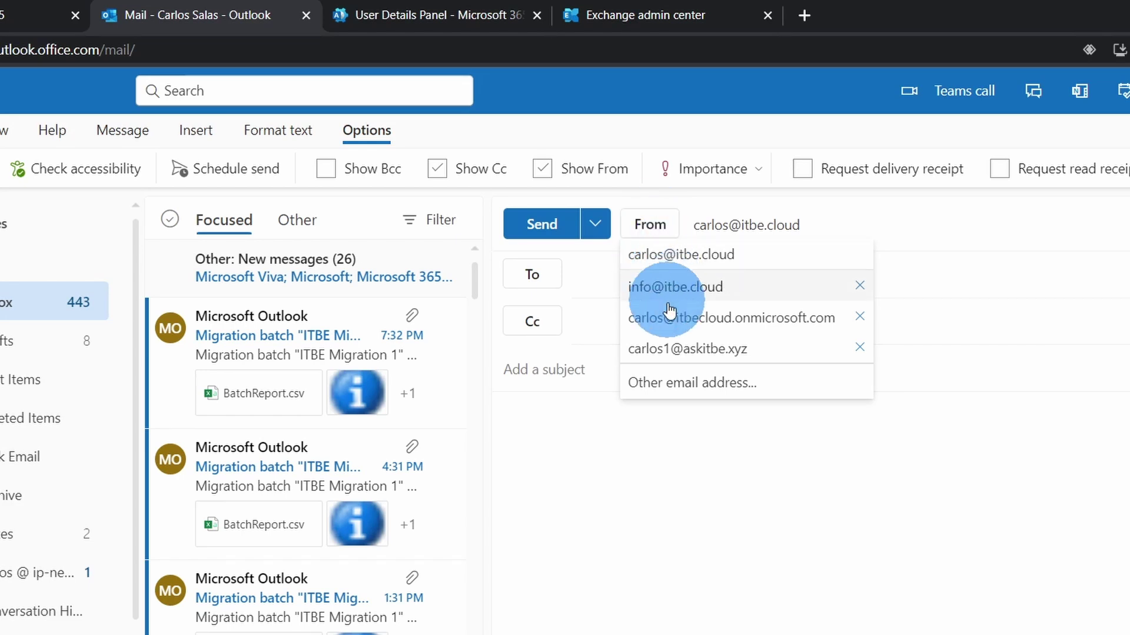
pyautogui.click(680, 383)
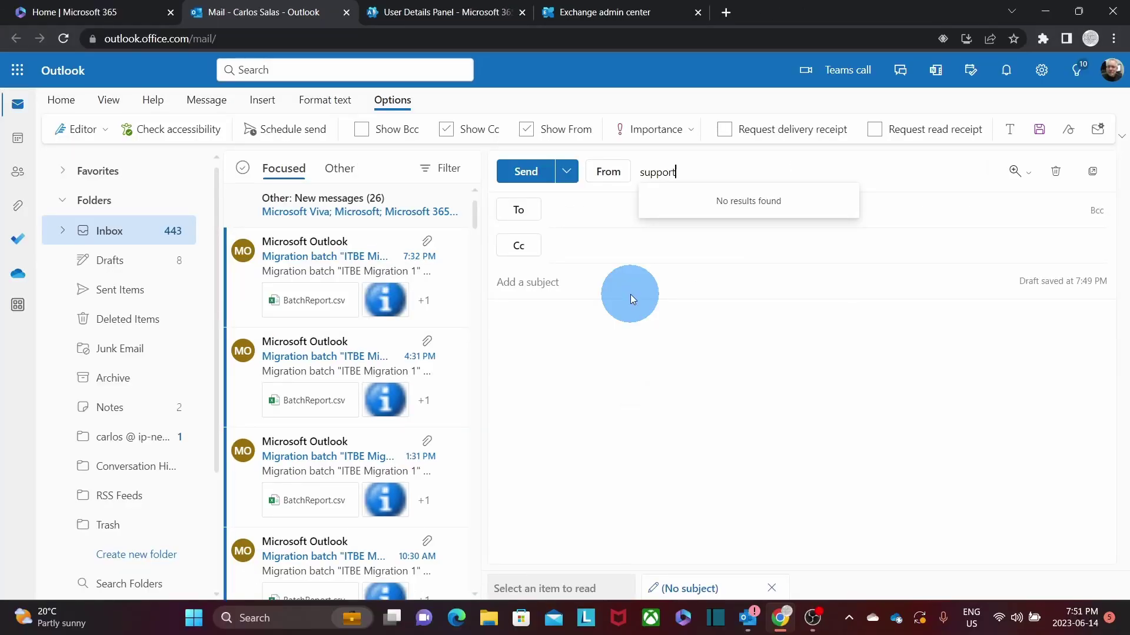
# Address it to the external test mailbox with subject 'Email from Alias', body 'Test', and send.
pyautogui.click(651, 211)
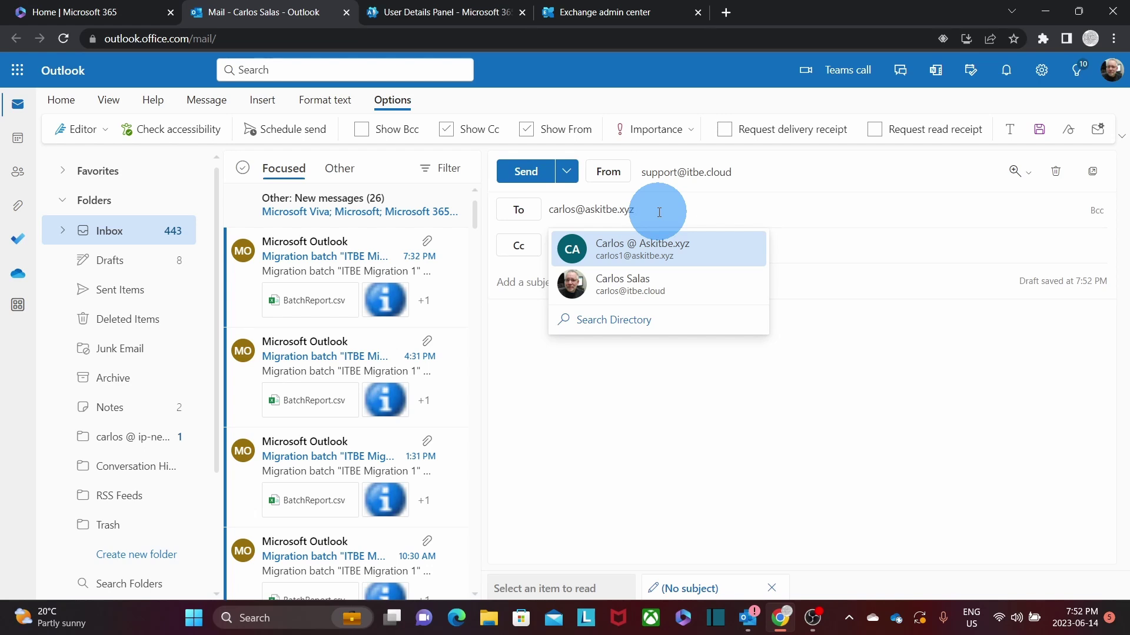
pyautogui.click(655, 284)
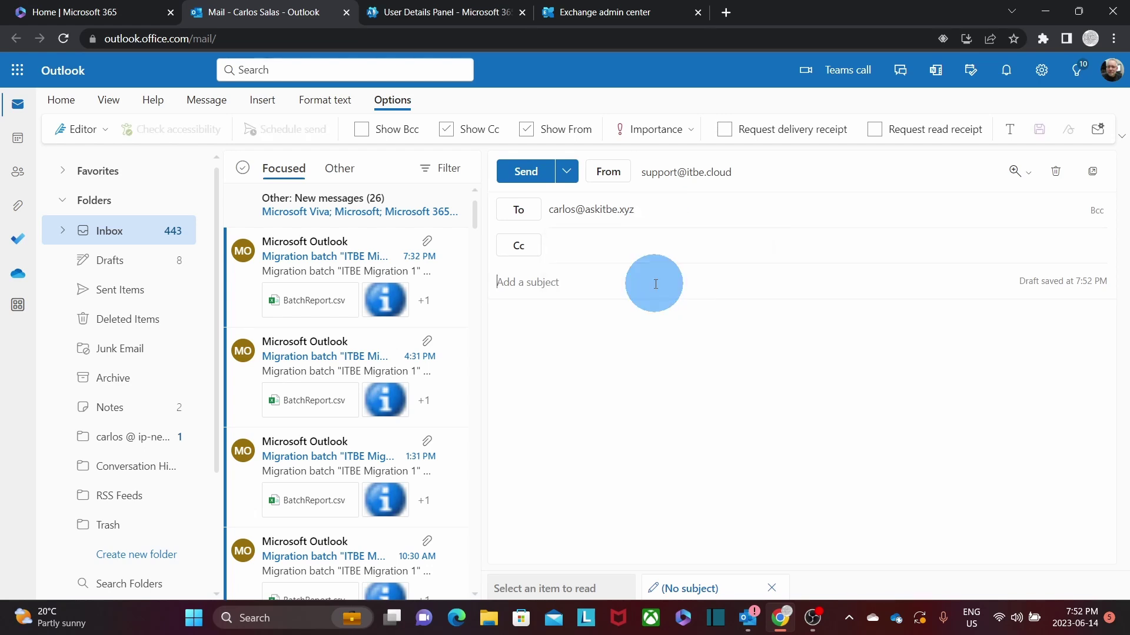
pyautogui.write('Email from Alias')
pyautogui.click(590, 341)
pyautogui.write('Test')
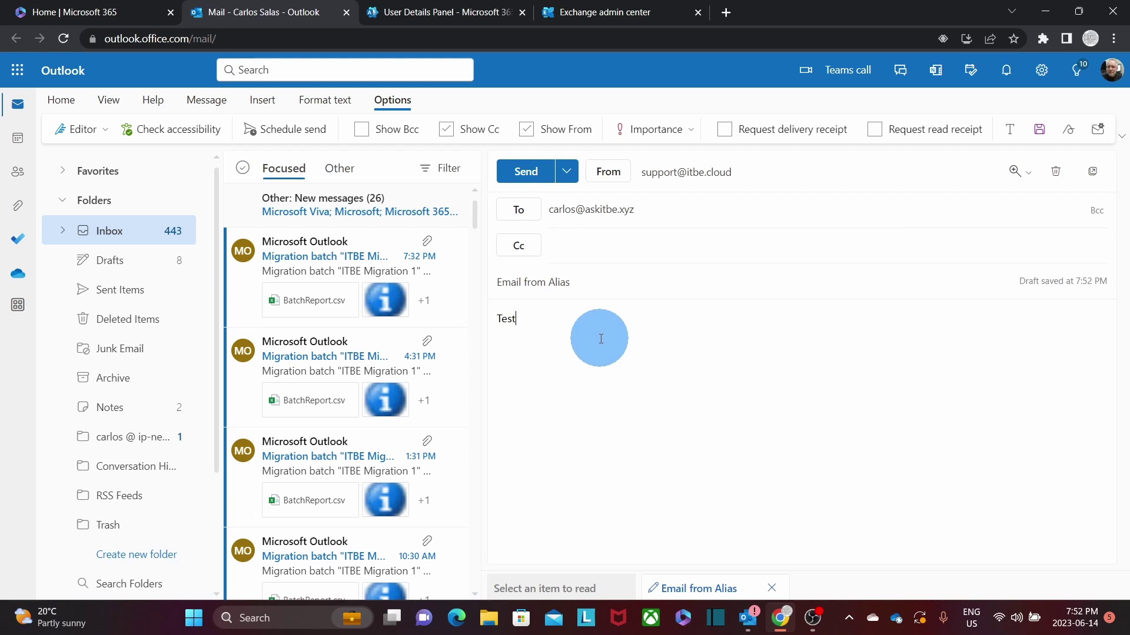
pyautogui.click(526, 174)
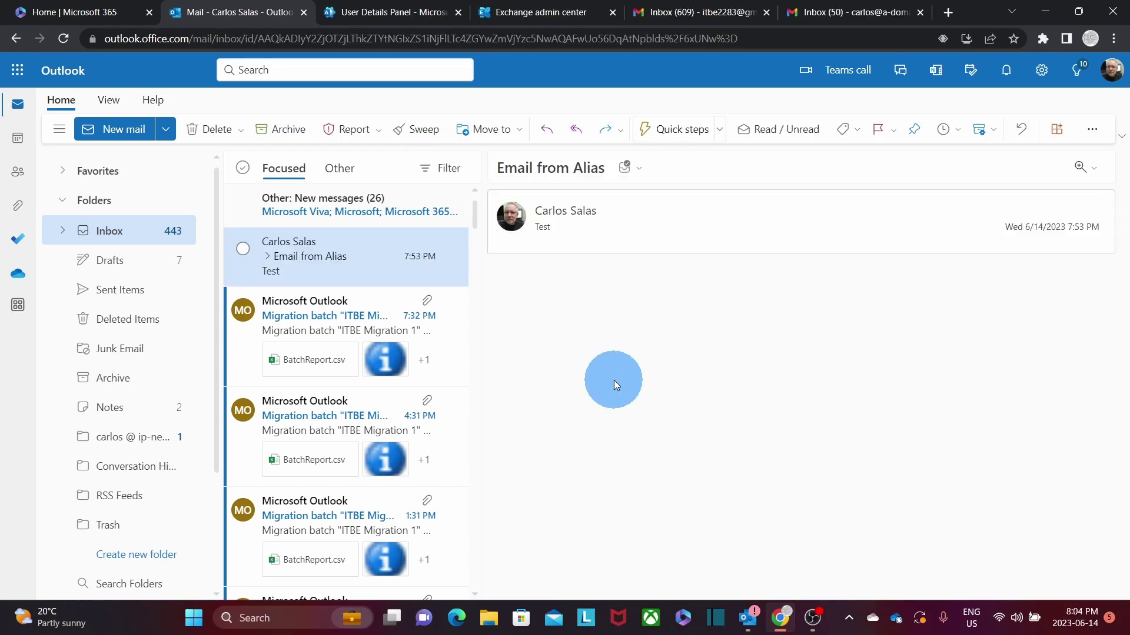
# In Gmail, open 'Email from alias', select its alias sender address, then bring up desktop Outlook.
pyautogui.click(855, 14)
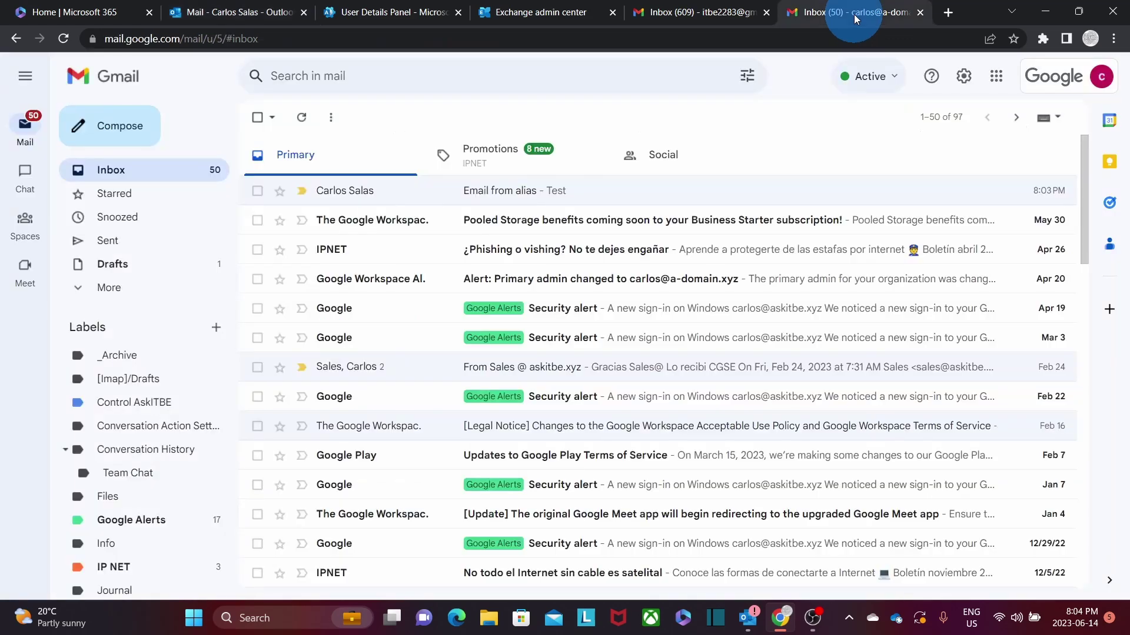
pyautogui.click(379, 195)
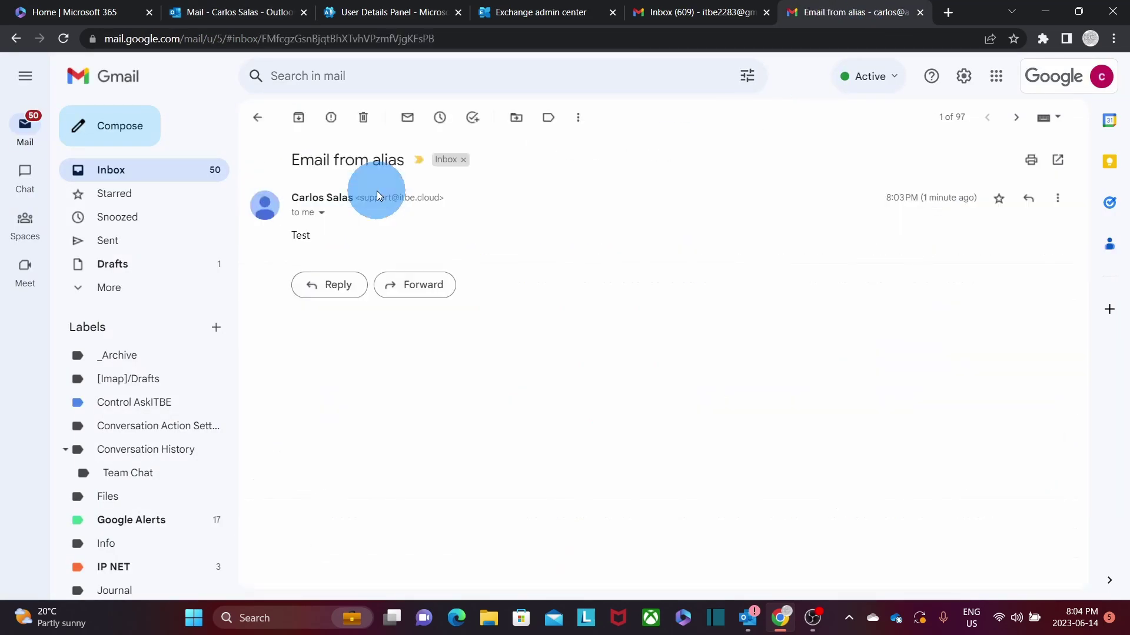
pyautogui.moveTo(458, 200); pyautogui.dragTo(360, 200)
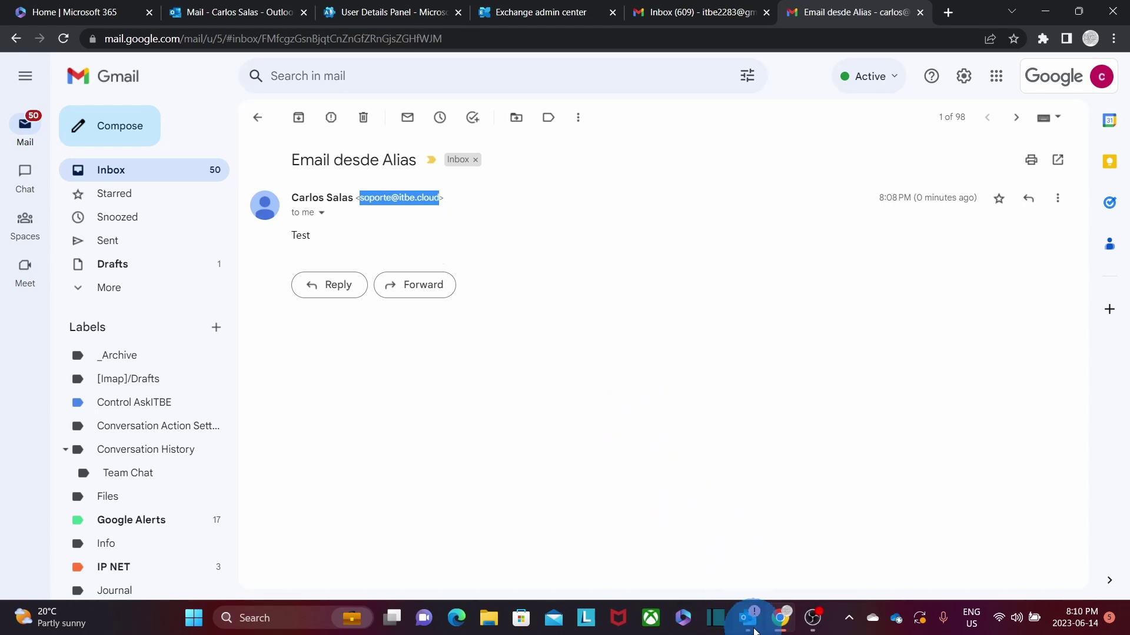
pyautogui.click(747, 618)
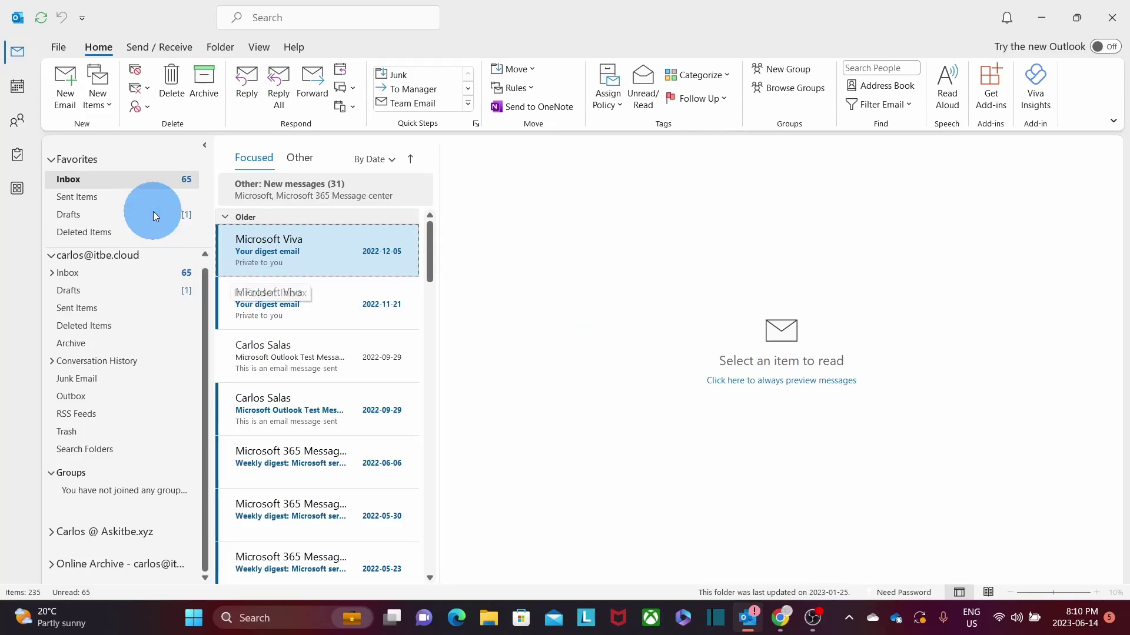
# Start a new desktop Outlook message, toggle the From field off and on, and open the From dropdown.
pyautogui.click(66, 98)
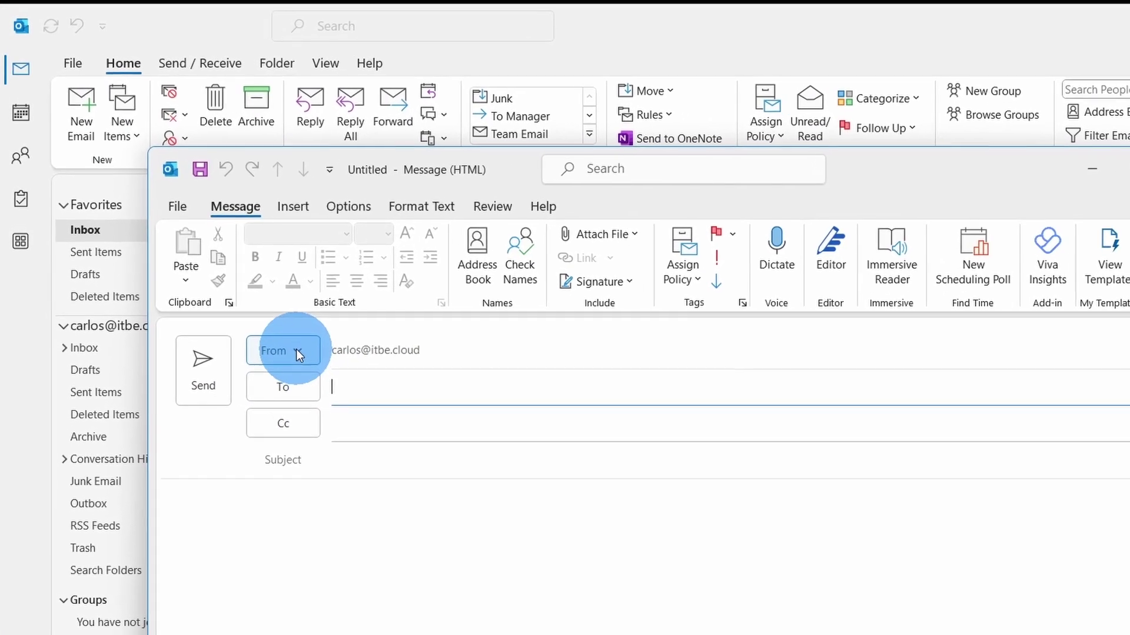
pyautogui.click(295, 350)
pyautogui.click(296, 350)
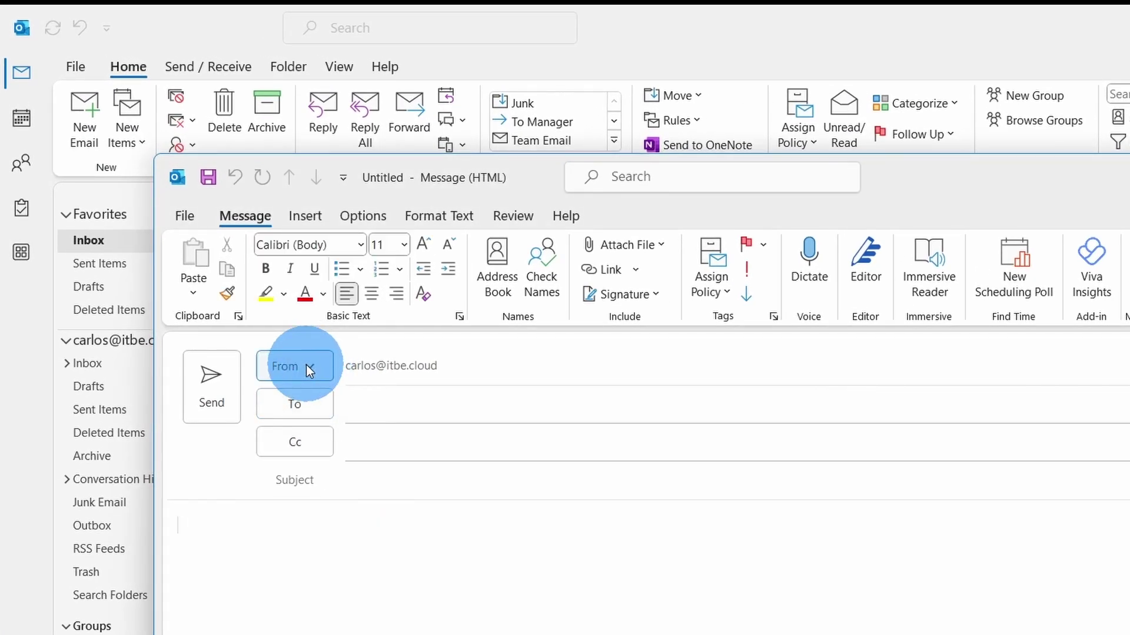
pyautogui.click(374, 215)
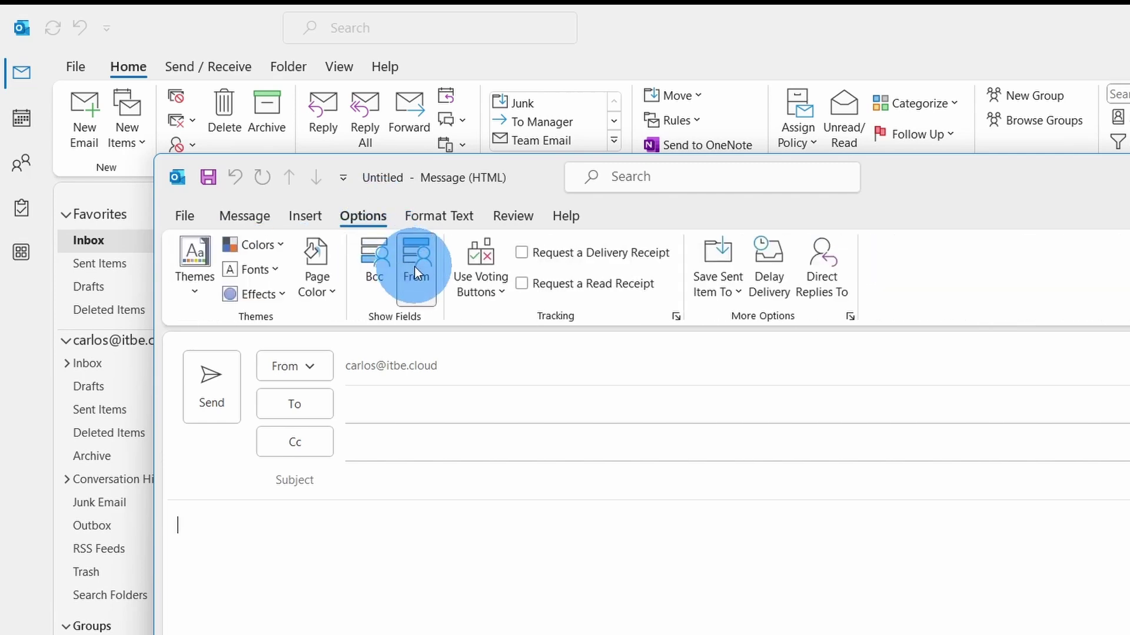
pyautogui.click(415, 267)
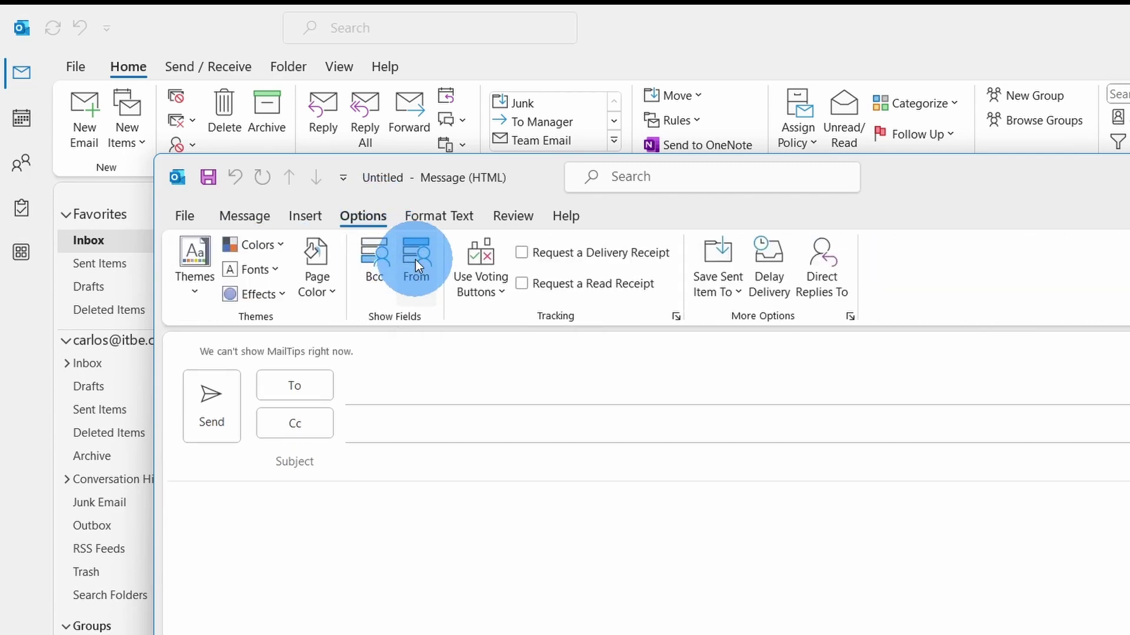
pyautogui.click(416, 260)
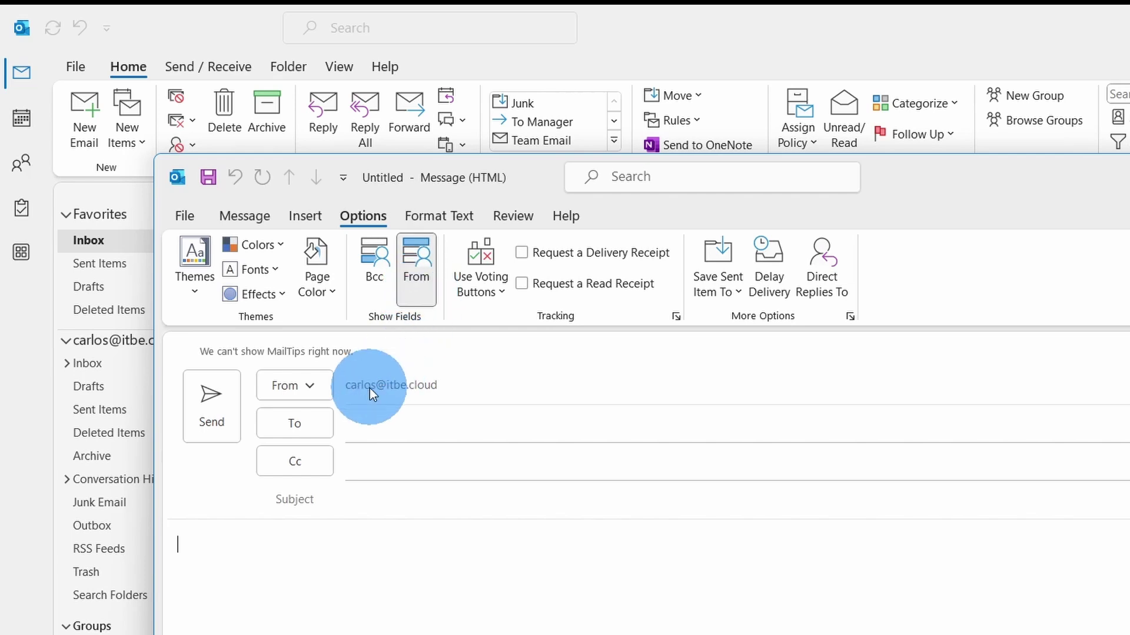
pyautogui.click(312, 388)
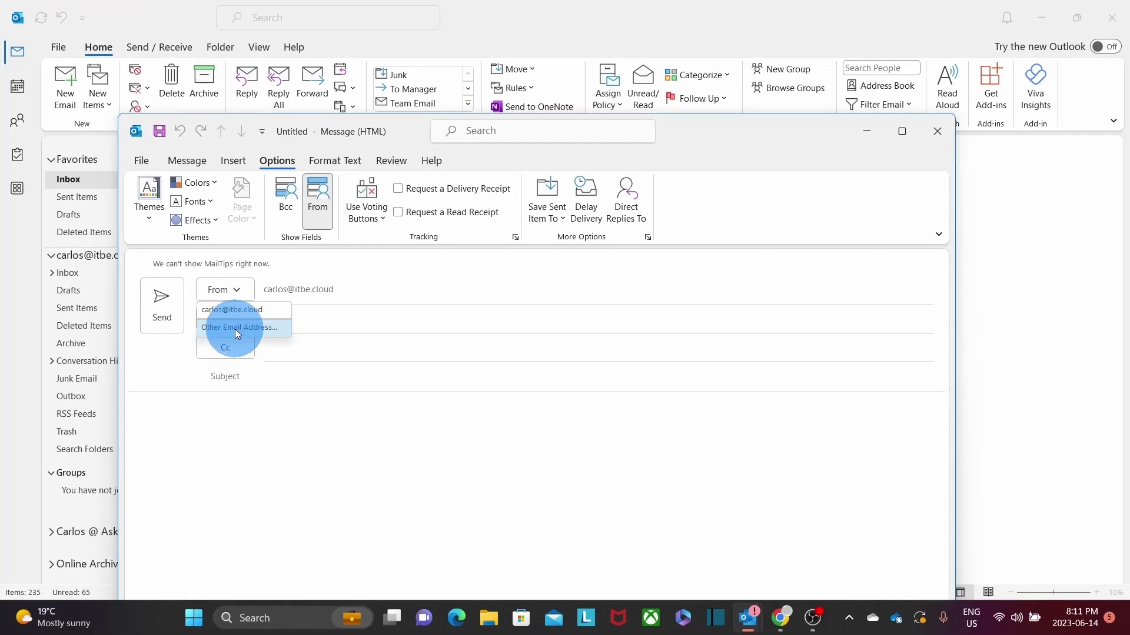
# Set the sender to the support alias via Other Email Address and add the external test recipient.
pyautogui.click(236, 328)
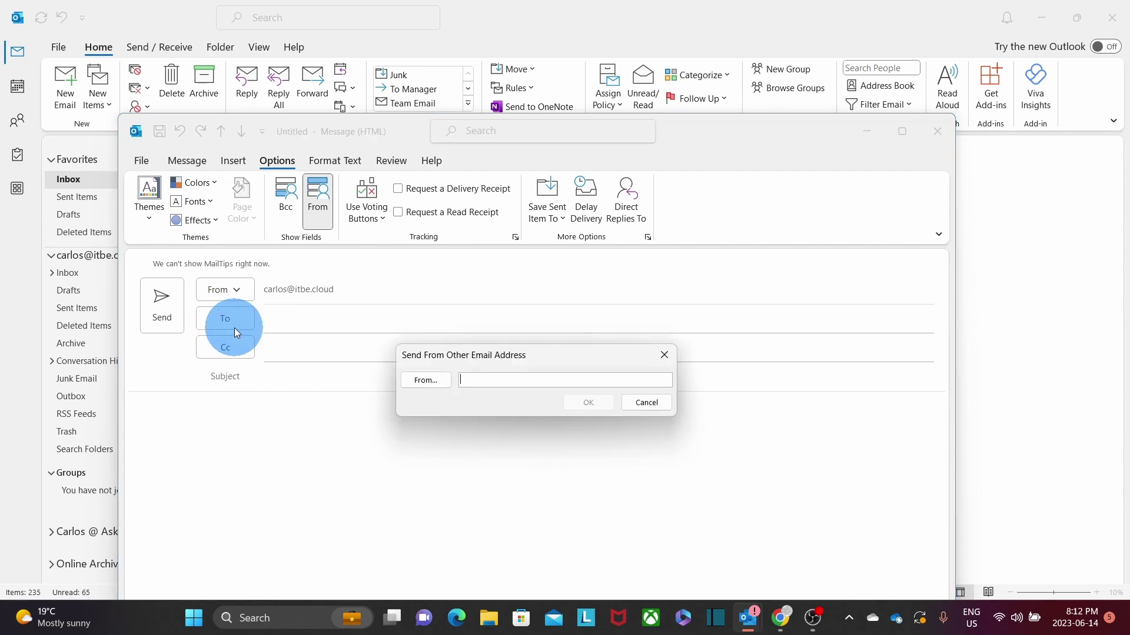
pyautogui.hotkey('ctrl', 'v')
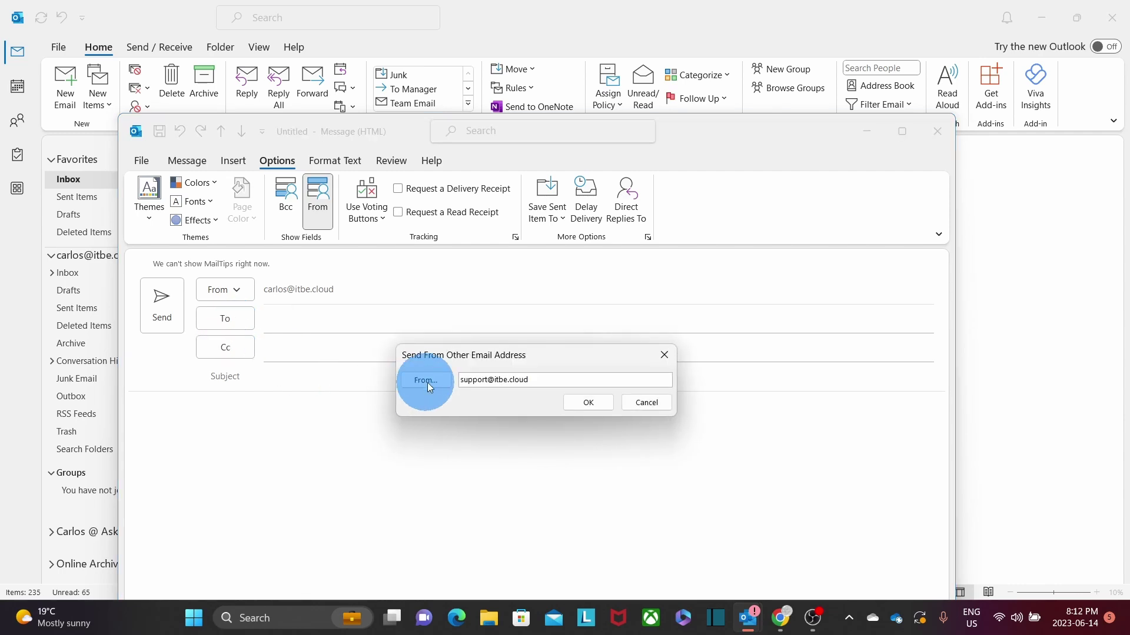
pyautogui.click(587, 405)
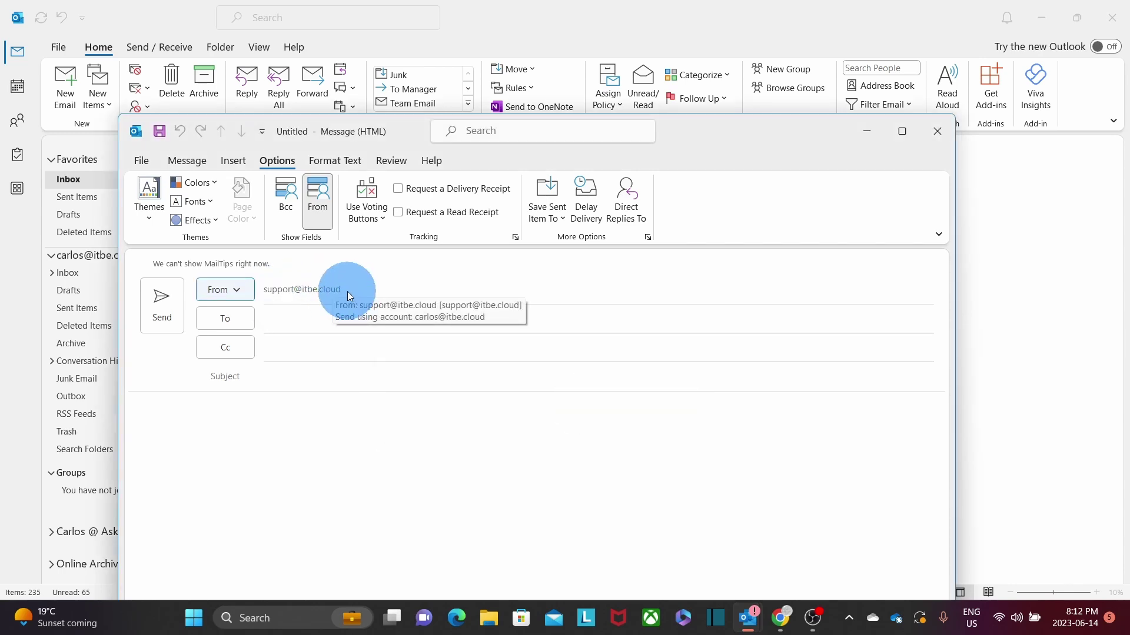
pyautogui.click(307, 324)
pyautogui.hotkey('ctrl', 'v')
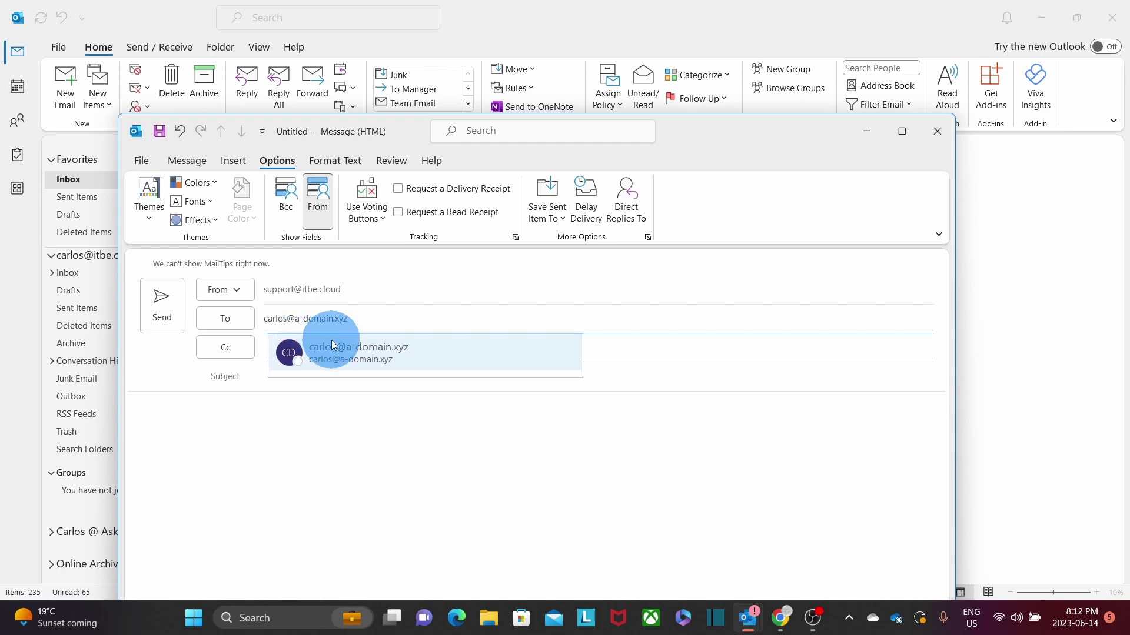
pyautogui.click(347, 353)
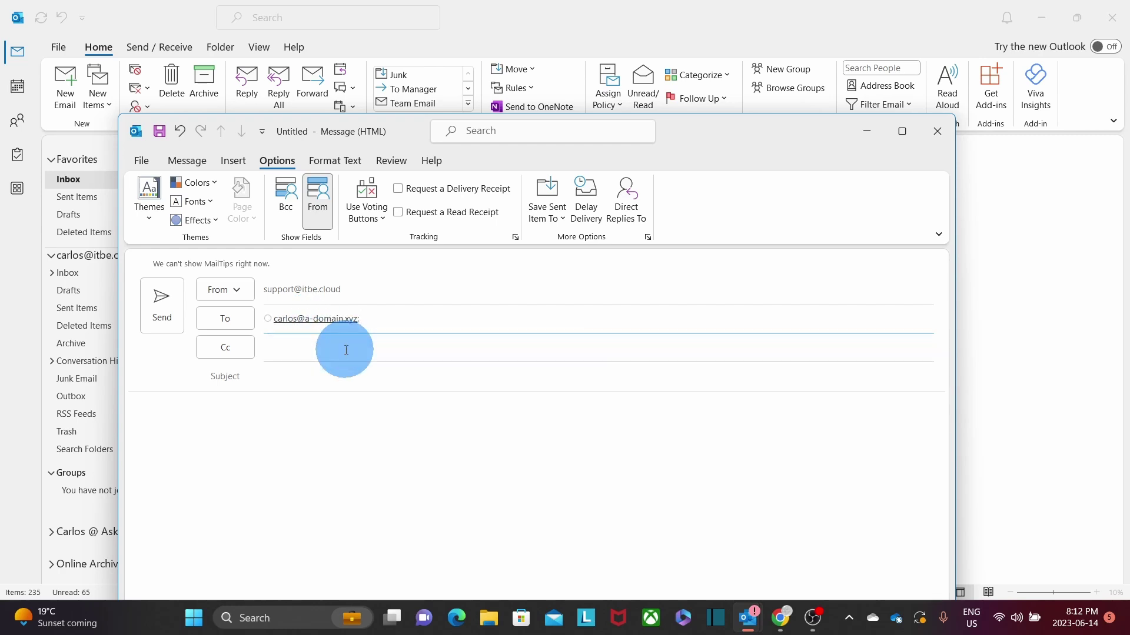
# Enter subject 'New Test from an alias' and body 'Test', then send the message.
pyautogui.click(291, 380)
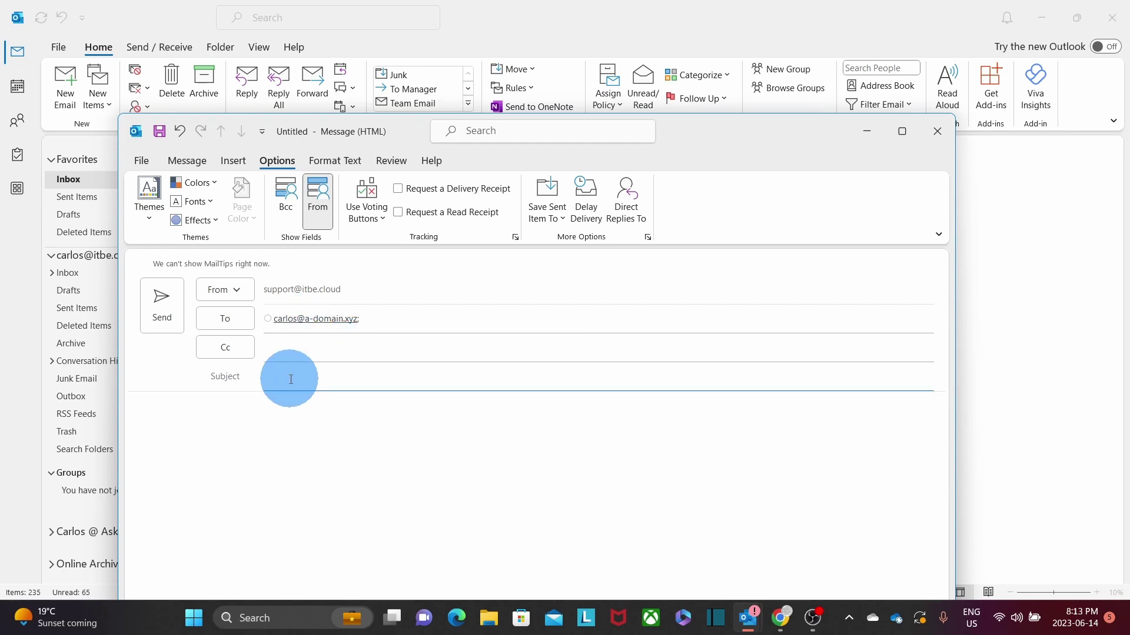
pyautogui.write('New Test from an alias')
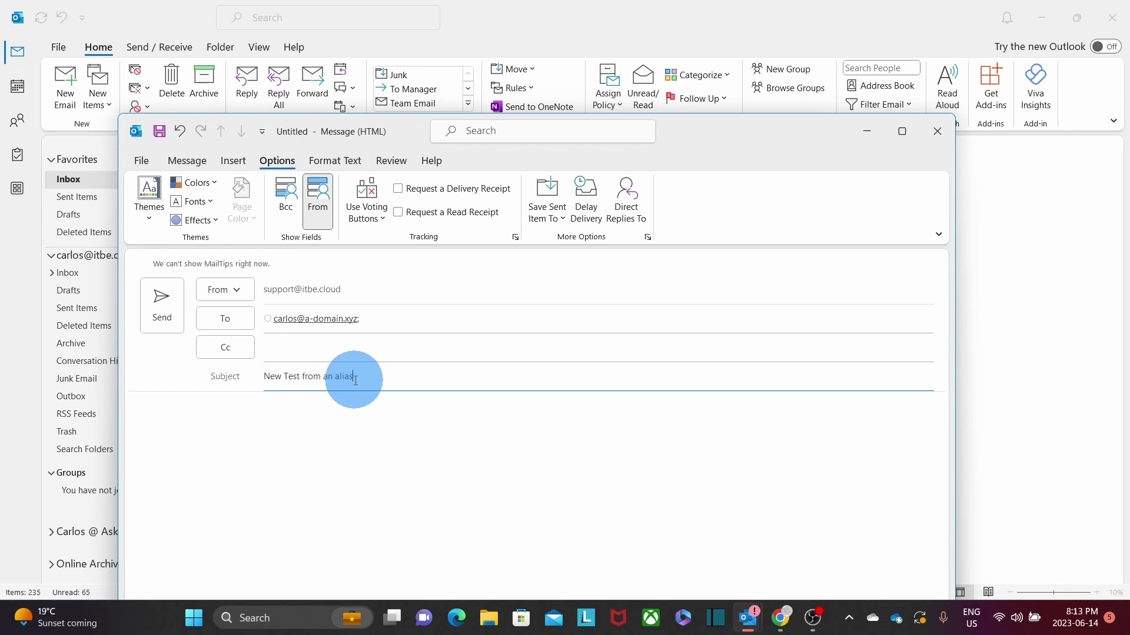
pyautogui.click(260, 411)
pyautogui.write('Test')
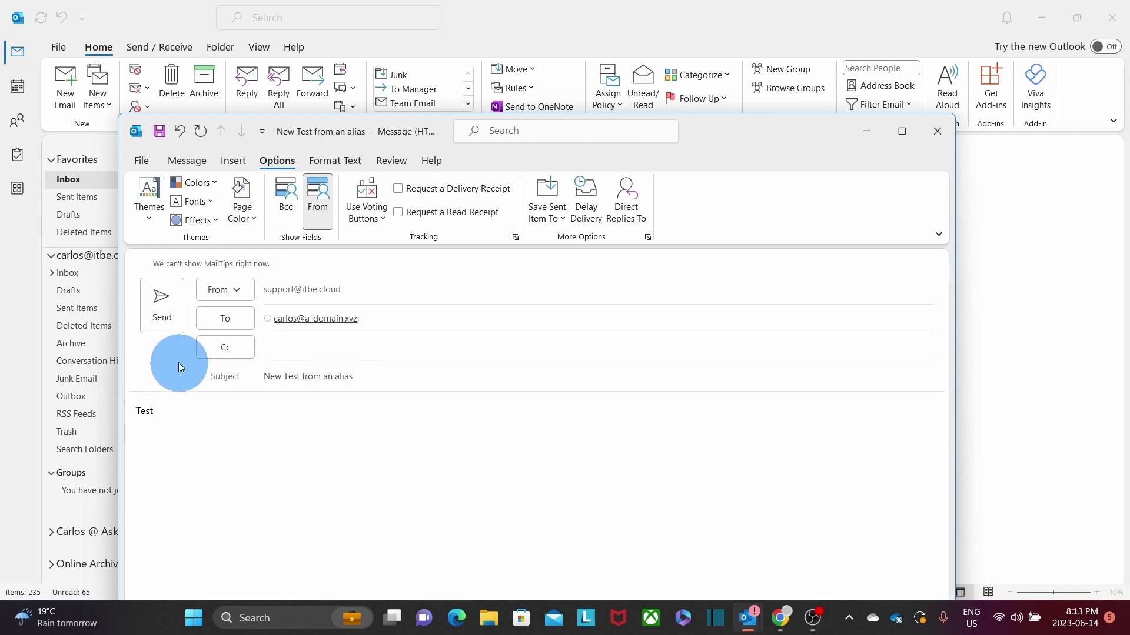
pyautogui.click(163, 310)
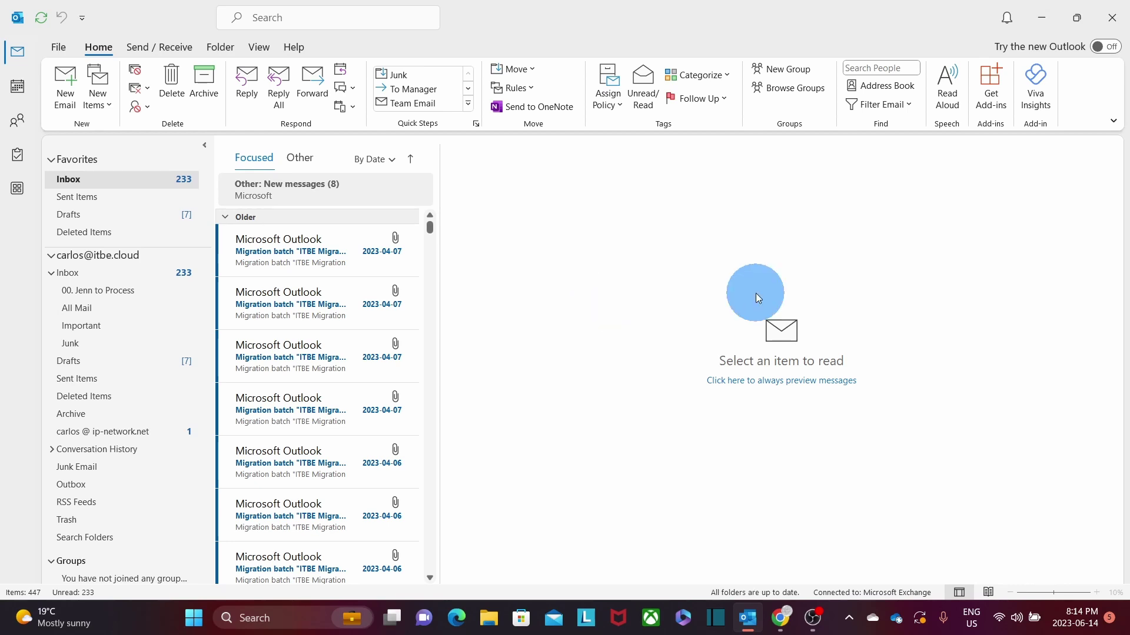
# Open 'New Test from an alias' in Gmail, select its support alias sender, then return to Outlook.
pyautogui.click(1041, 18)
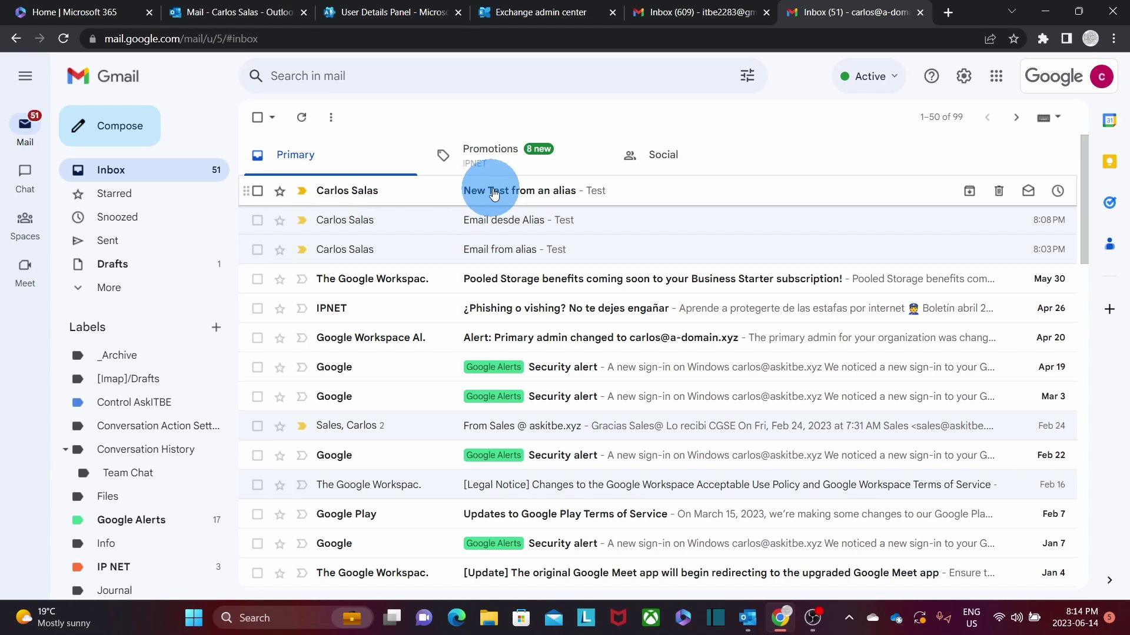
pyautogui.click(361, 194)
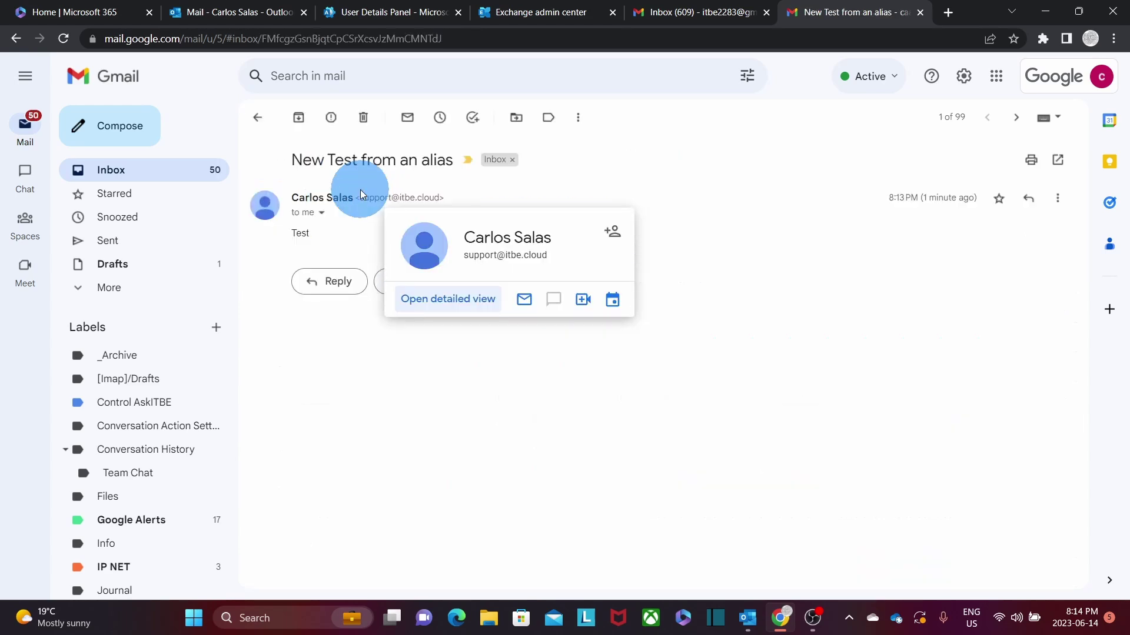
pyautogui.moveTo(439, 198); pyautogui.dragTo(359, 199)
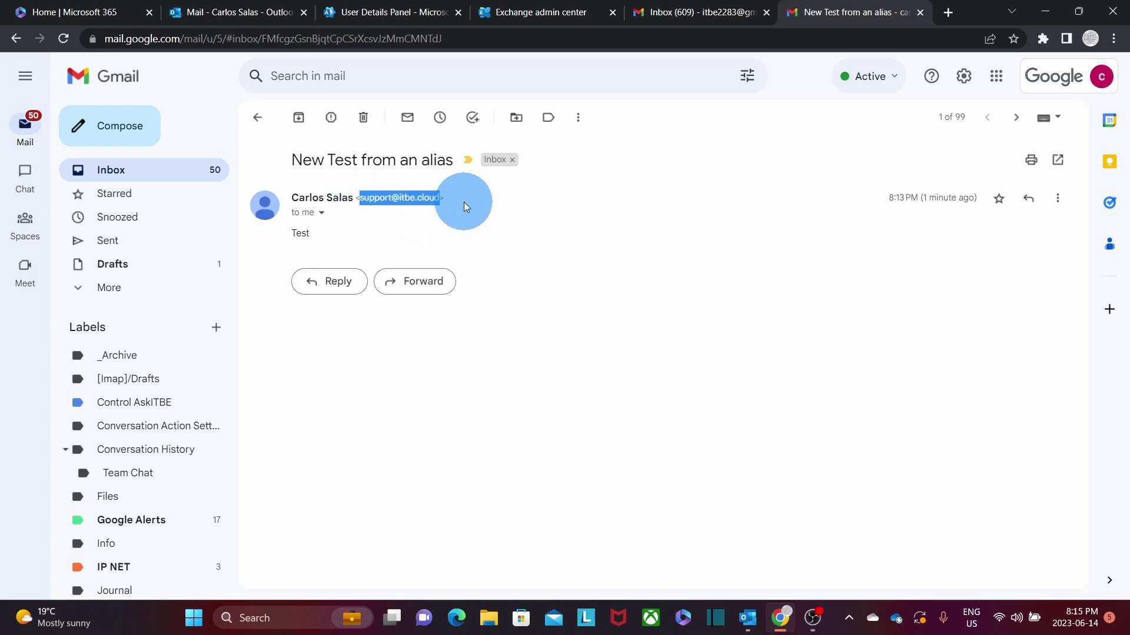
pyautogui.hotkey('alt', 'Tab')
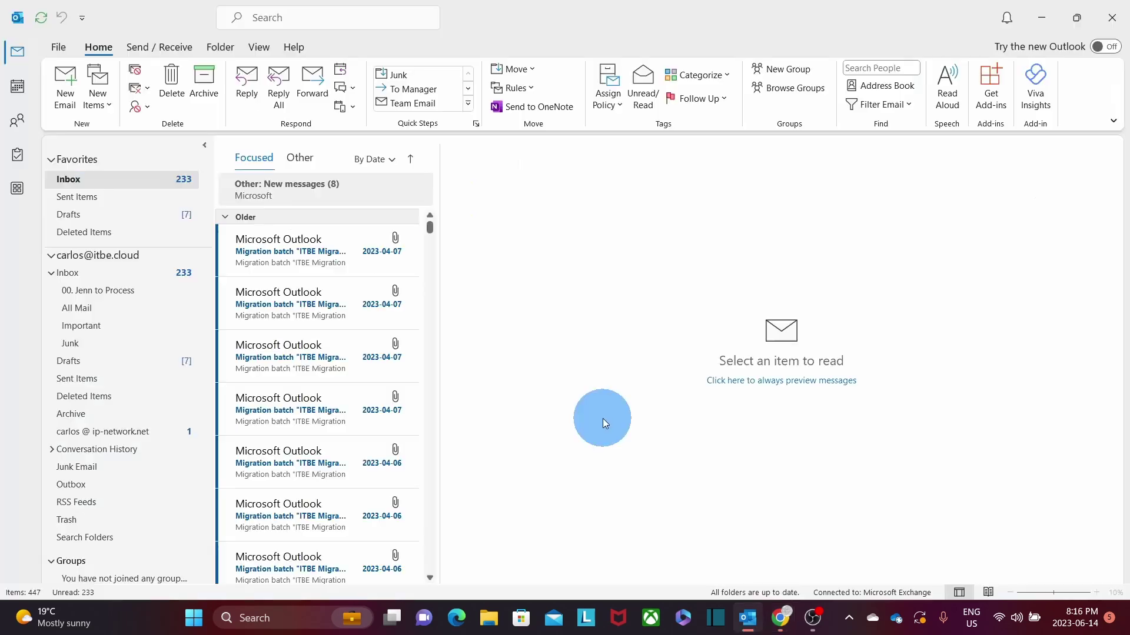
# Create a new email in Outlook desktop and confirm the From list offers the support alias.
pyautogui.click(67, 97)
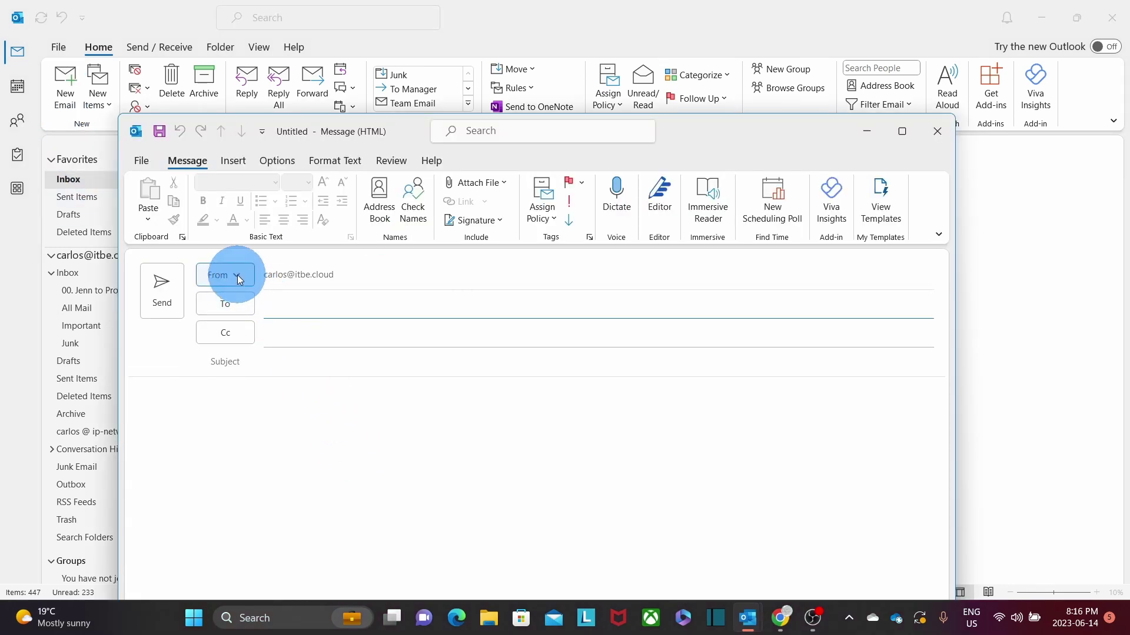
pyautogui.click(237, 276)
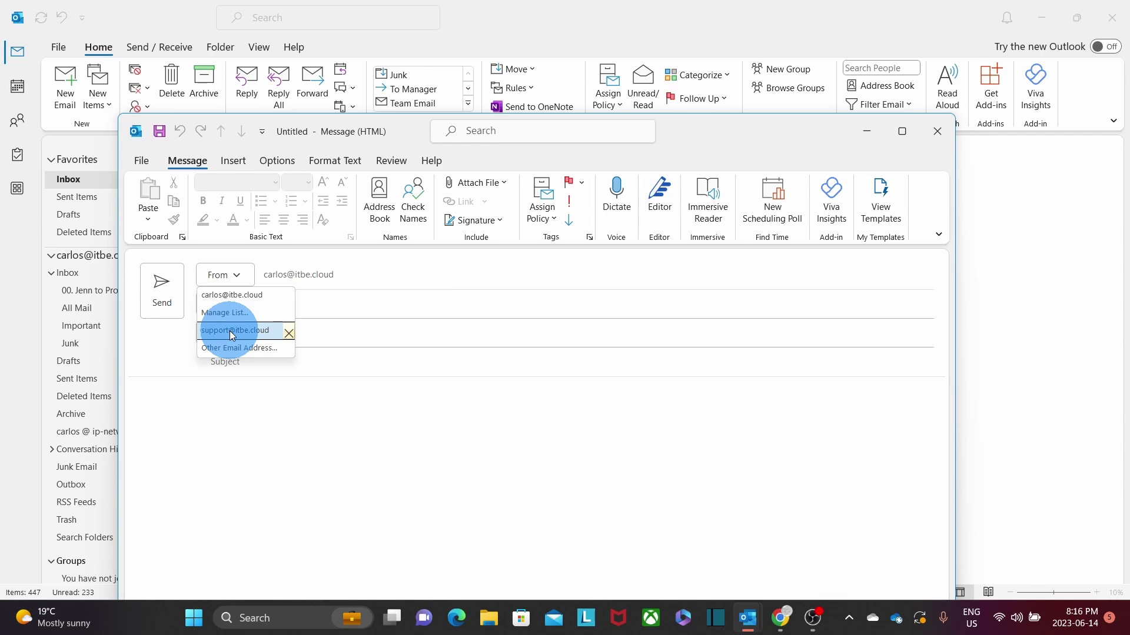
pyautogui.click(258, 448)
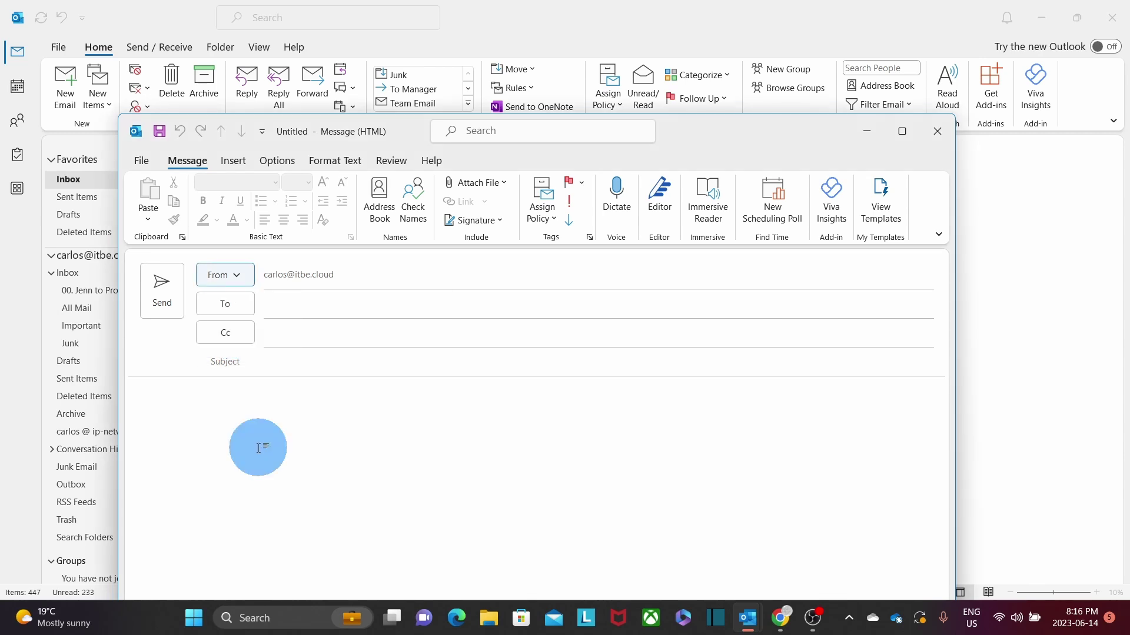